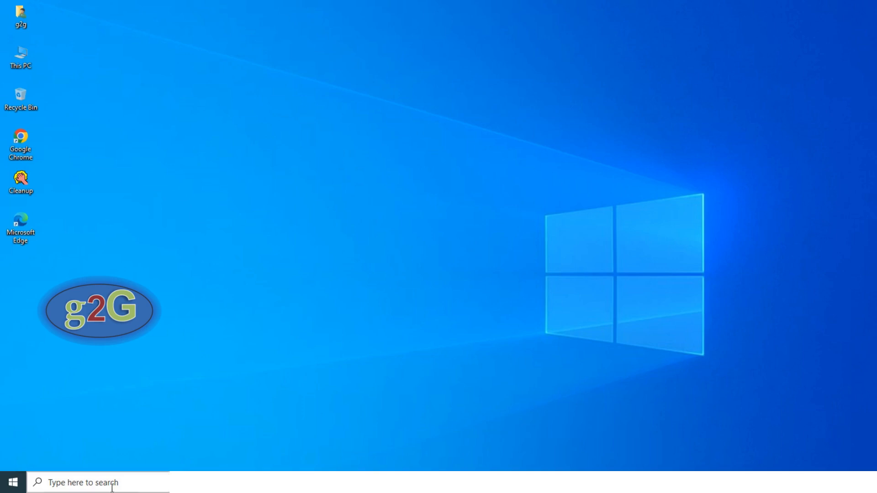
# Find NX 12.0 on the computer and launch it
pyautogui.click(60, 484)
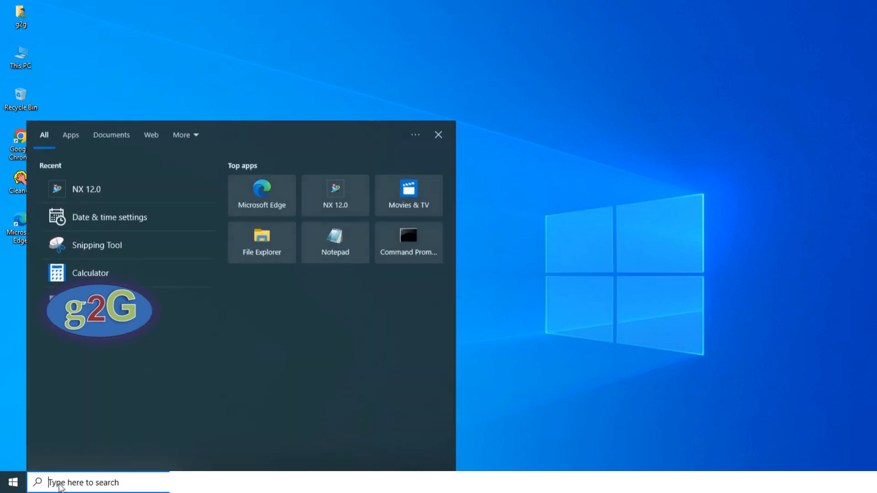
pyautogui.write('nx')
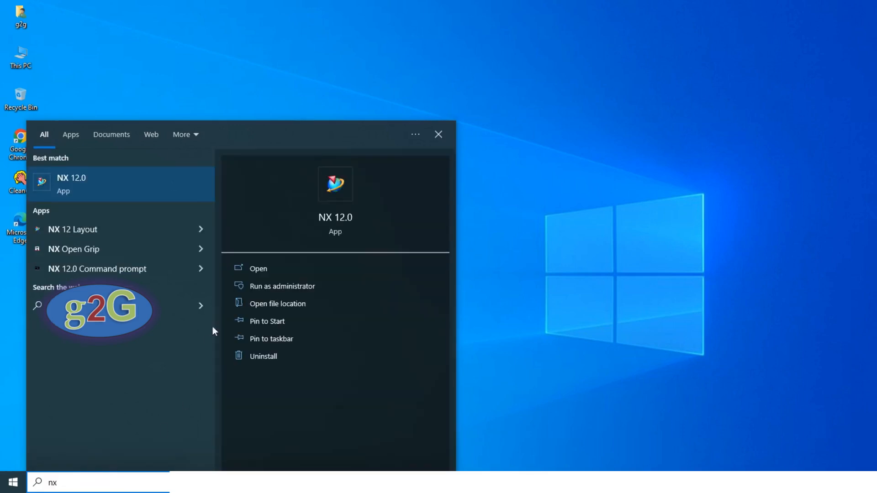
pyautogui.click(260, 270)
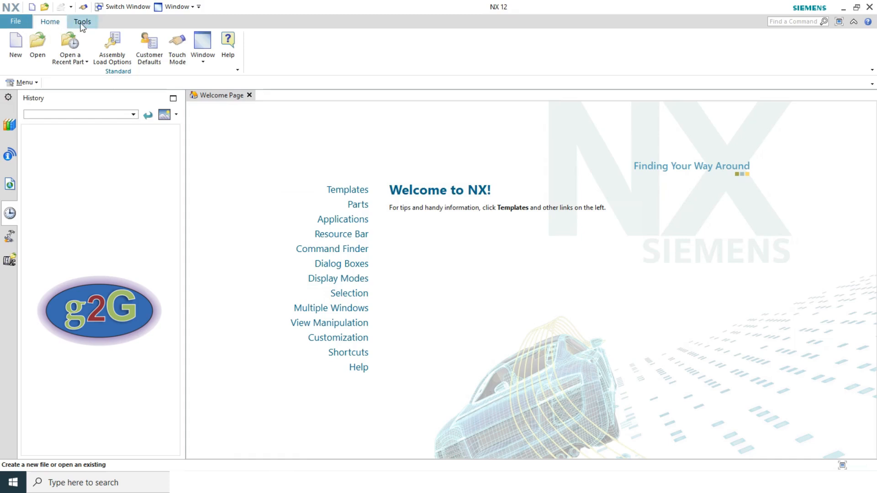
pyautogui.click(18, 23)
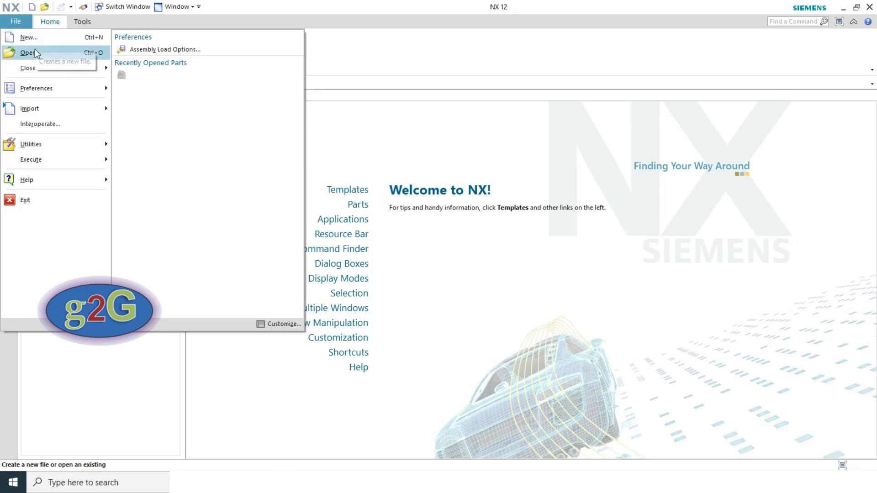
pyautogui.moveTo(48, 73)
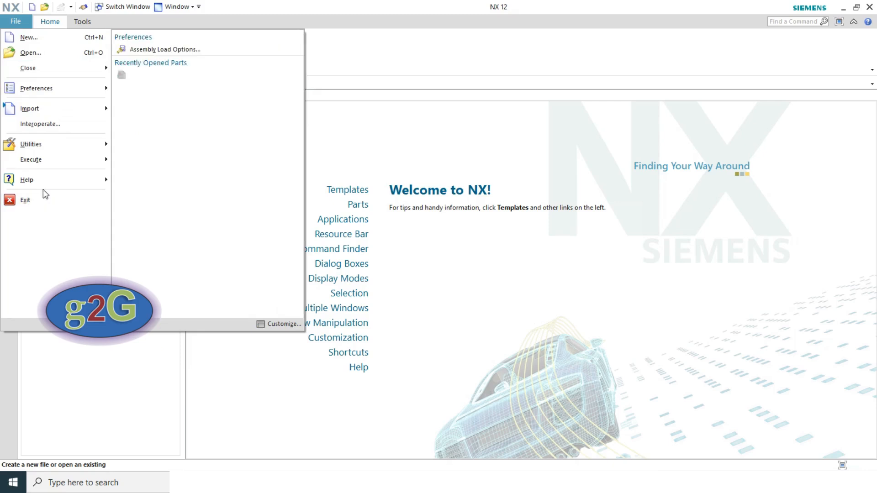
pyautogui.click(50, 23)
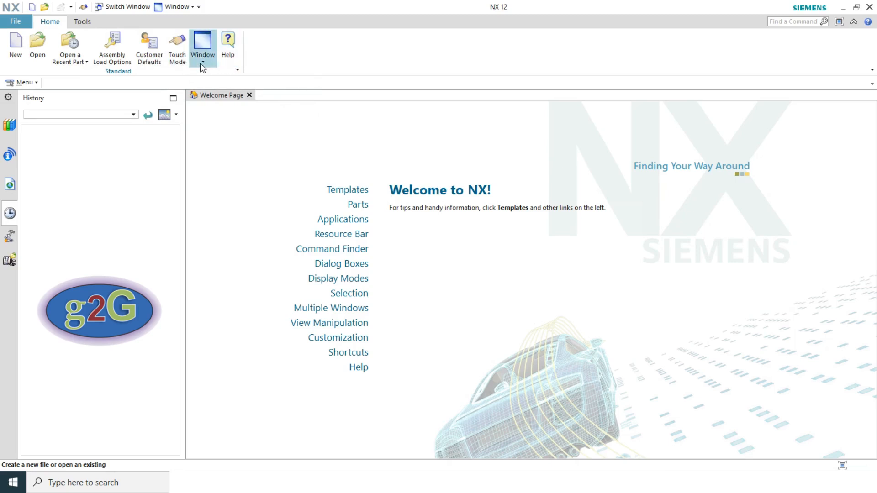
pyautogui.click(82, 24)
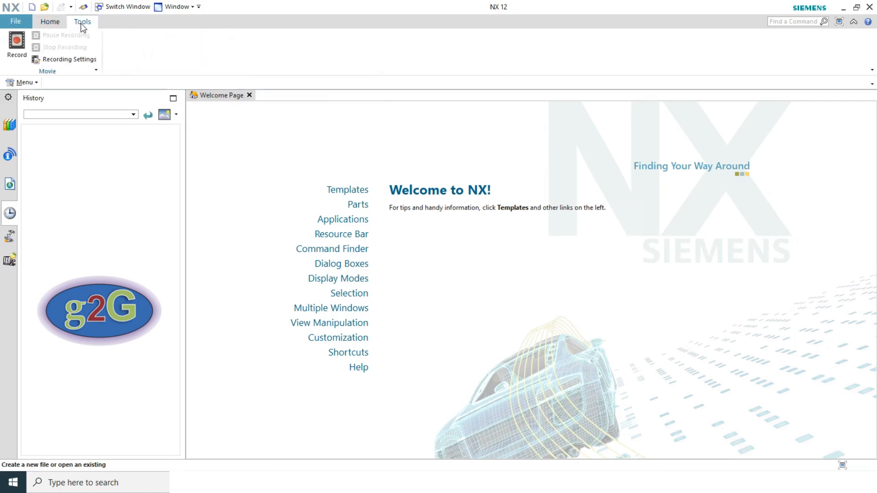
pyautogui.click(50, 26)
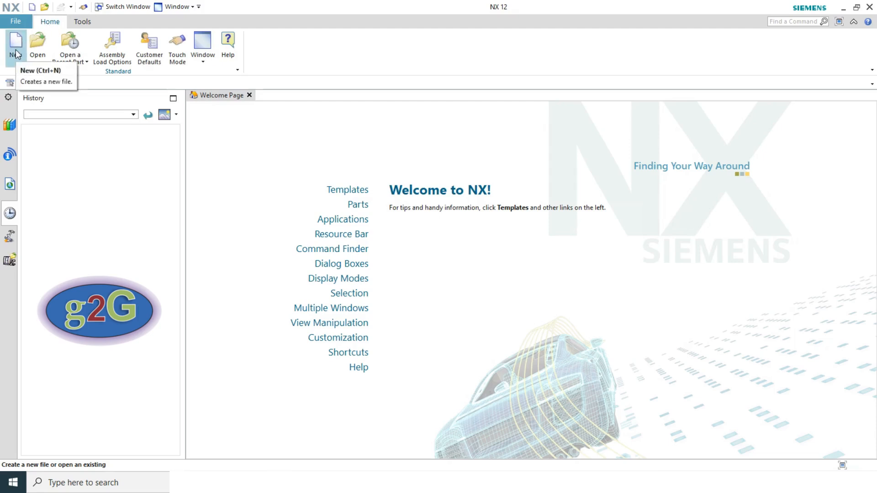
# Start a new file using the Model template with the units set to Millimeters
pyautogui.click(22, 26)
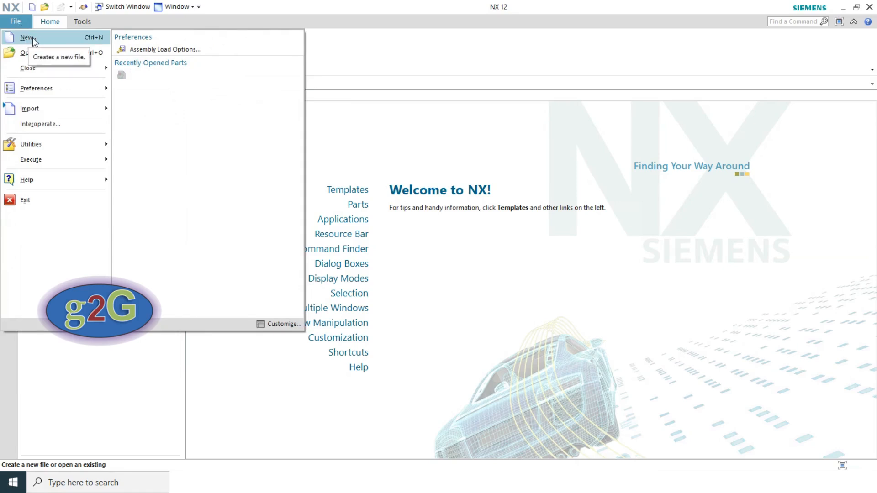
pyautogui.click(28, 37)
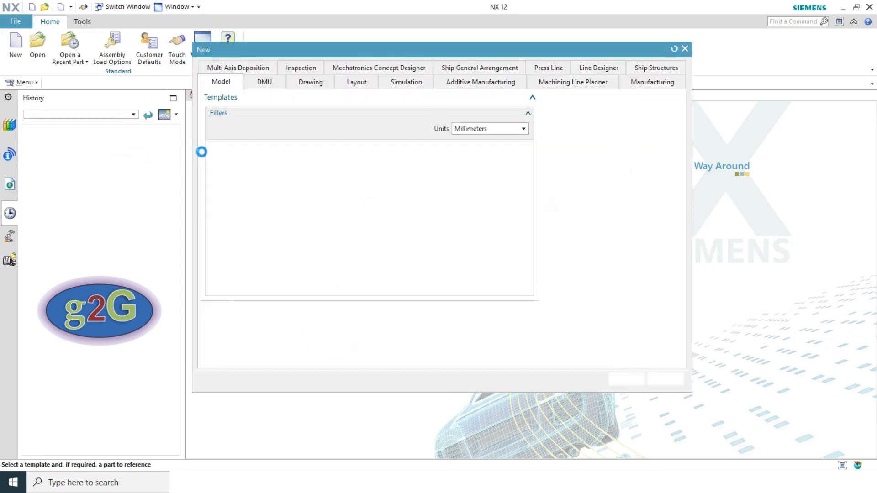
pyautogui.moveTo(298, 49); pyautogui.dragTo(226, 40)
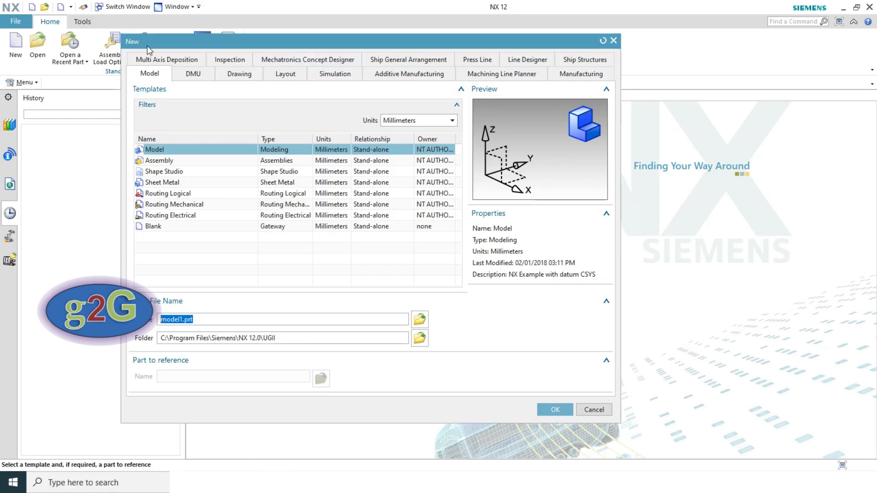
pyautogui.moveTo(157, 44); pyautogui.dragTo(159, 33)
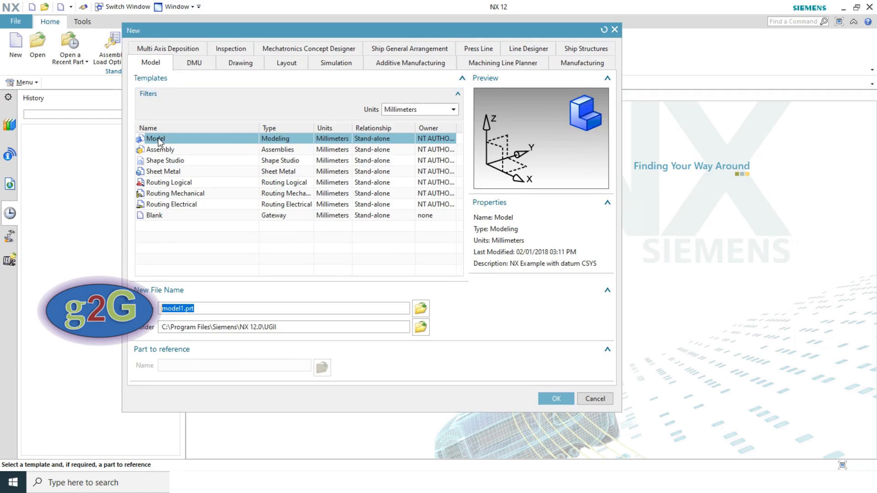
pyautogui.click(408, 111)
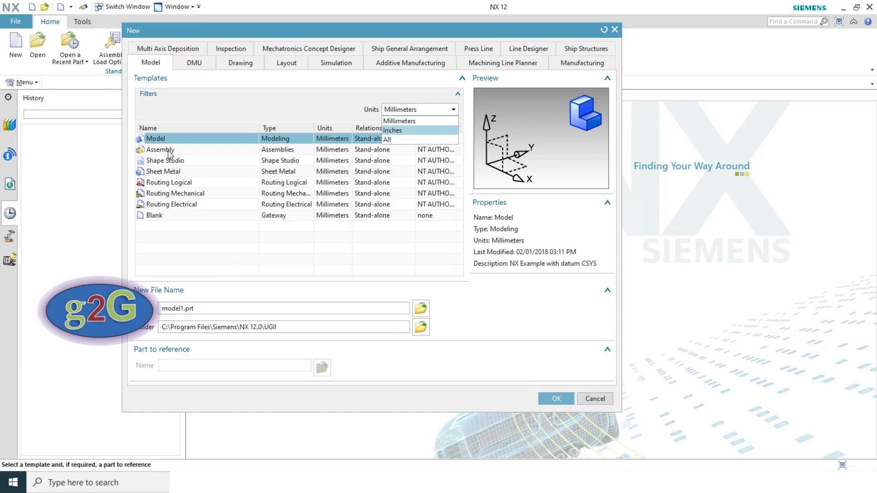
pyautogui.click(405, 121)
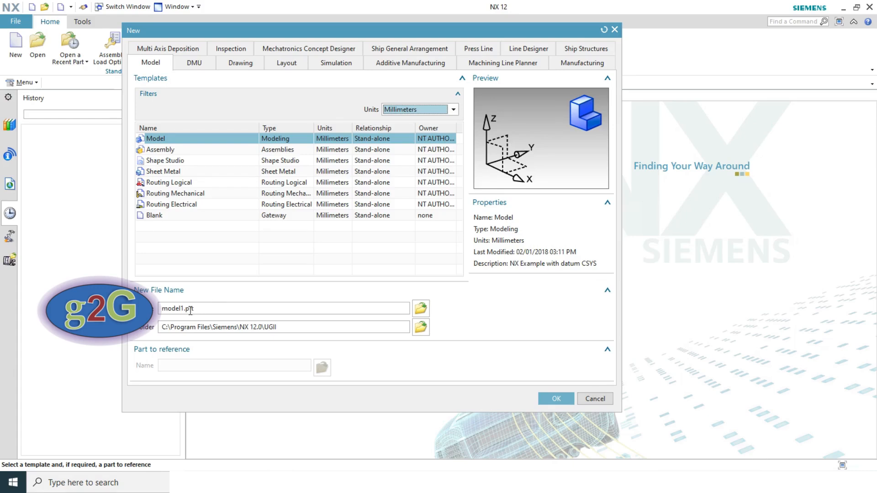
# Name the new model file Part1.prt
pyautogui.click(223, 308)
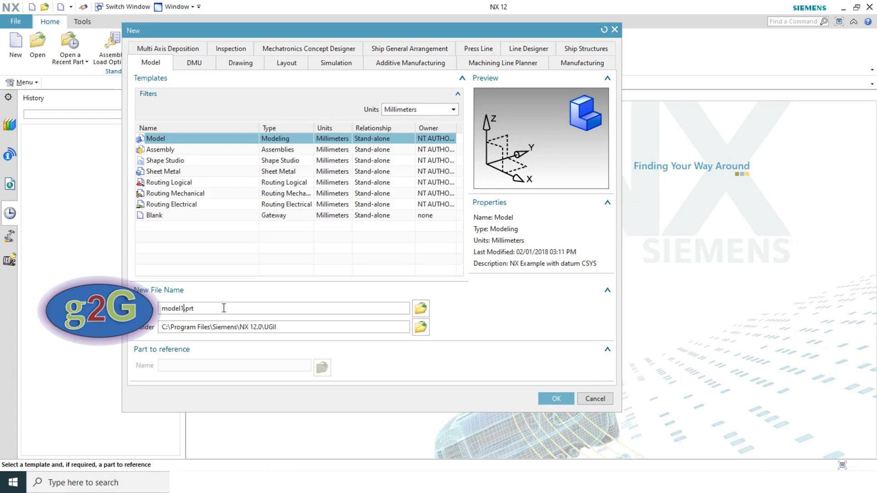
pyautogui.press('BackSpace')
pyautogui.press('BackSpace')
pyautogui.press('BackSpace')
pyautogui.press('BackSpace')
pyautogui.press('BackSpace')
pyautogui.press('BackSpace')
pyautogui.write('Part1')
# Set the new file's folder to the Desktop and create the part
pyautogui.click(424, 333)
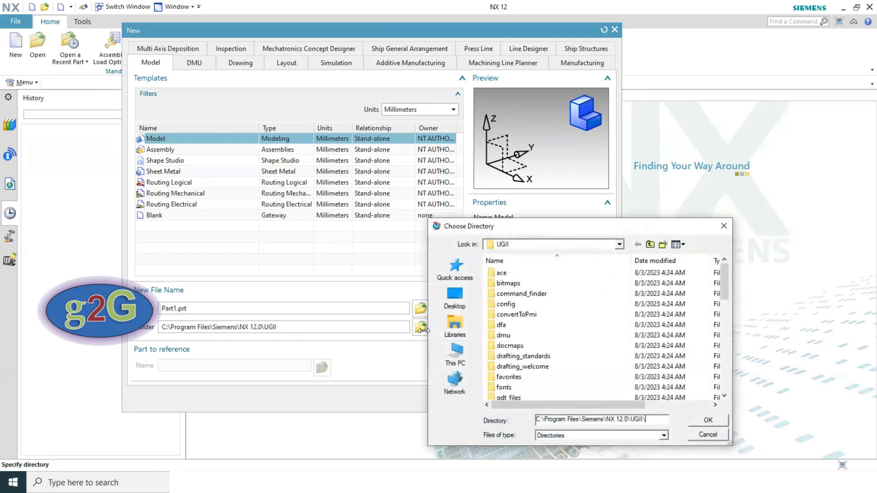
pyautogui.moveTo(497, 229); pyautogui.dragTo(379, 165)
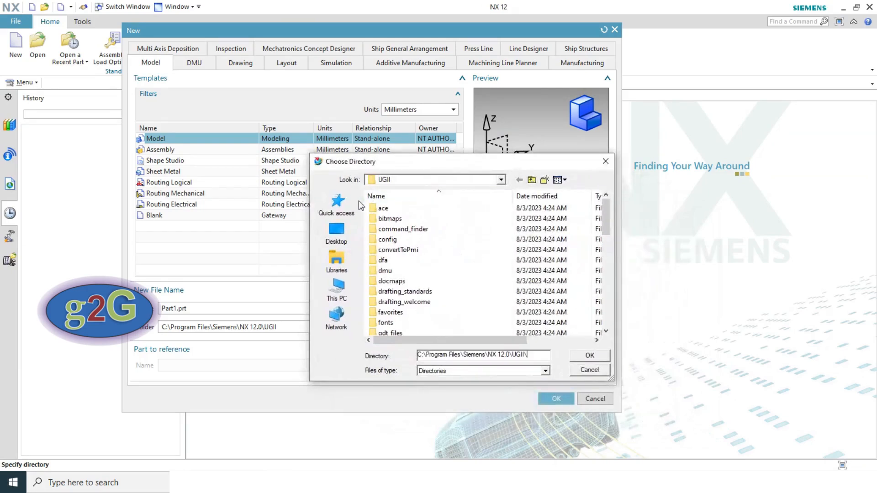
pyautogui.click(334, 235)
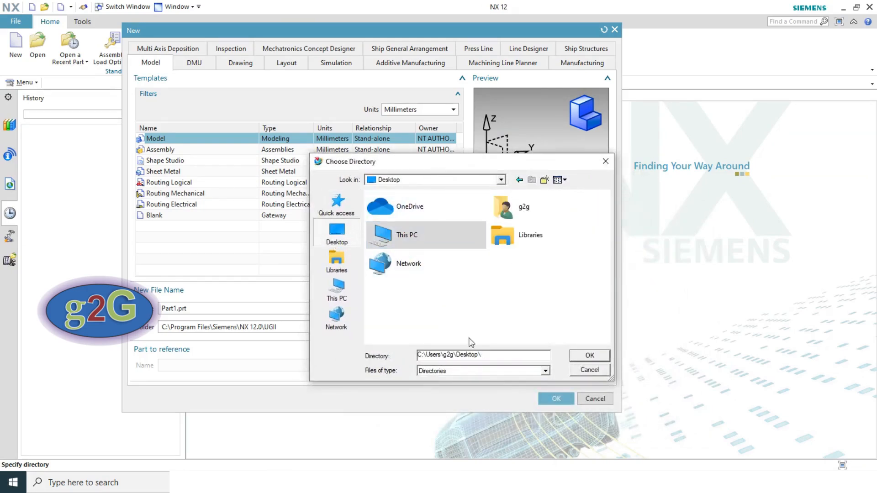
pyautogui.click(590, 355)
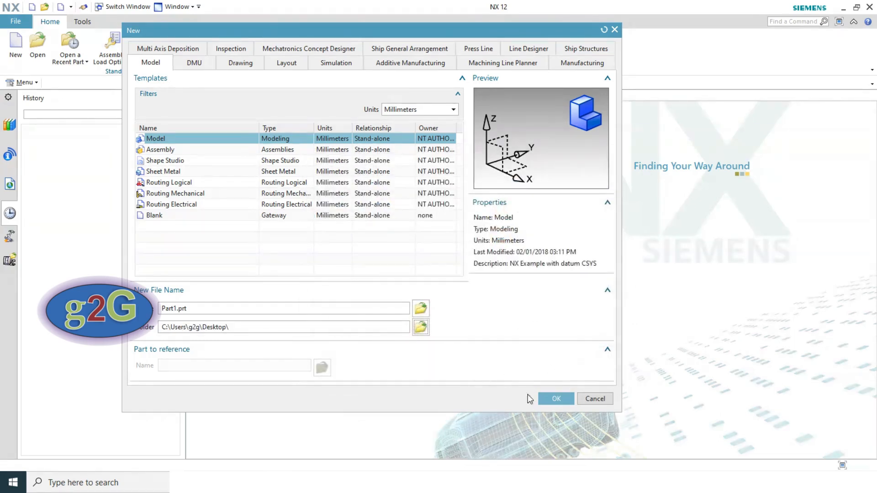
pyautogui.click(556, 399)
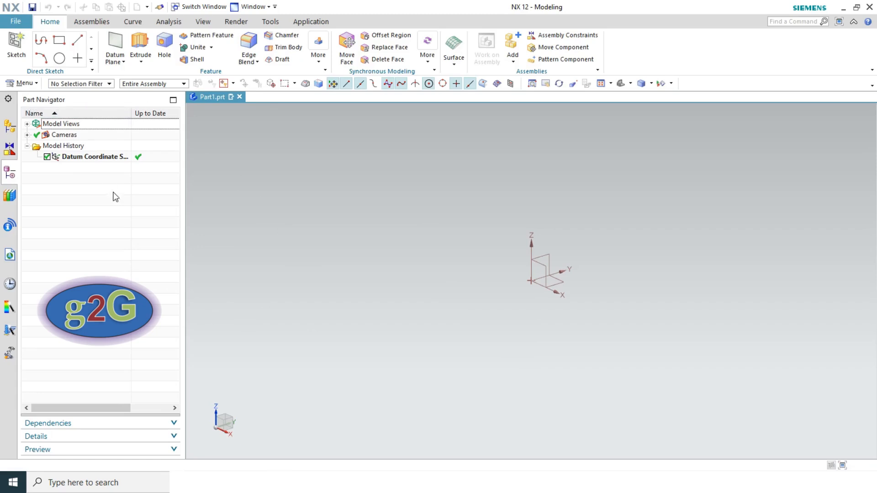
# Create an on-plane sketch on the YZ plane of the datum coordinate system
pyautogui.click(93, 156)
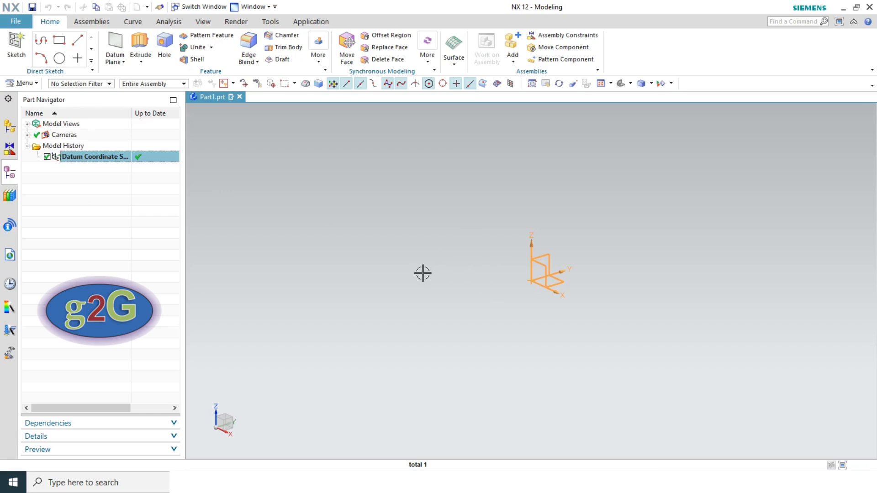
pyautogui.press('Escape')
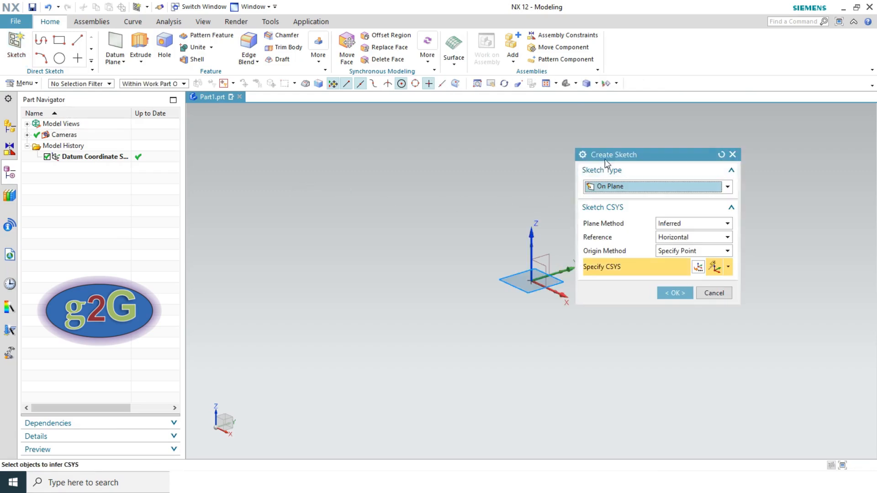
pyautogui.click(548, 254)
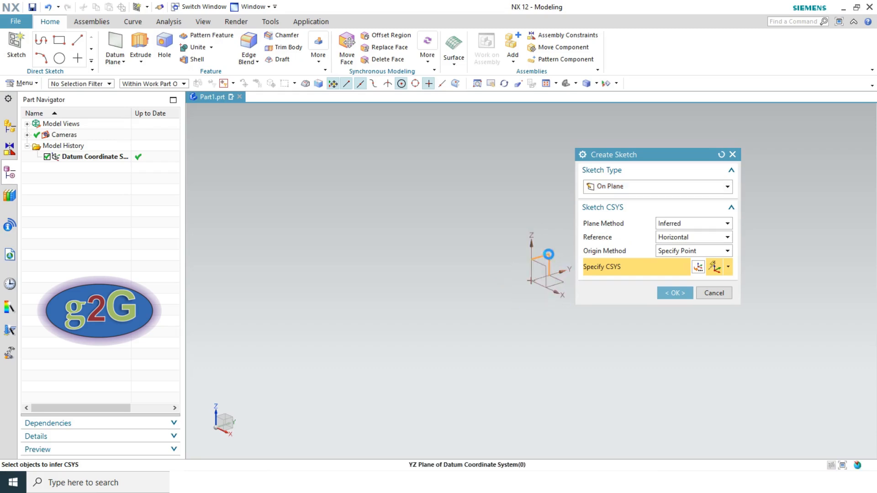
pyautogui.click(675, 293)
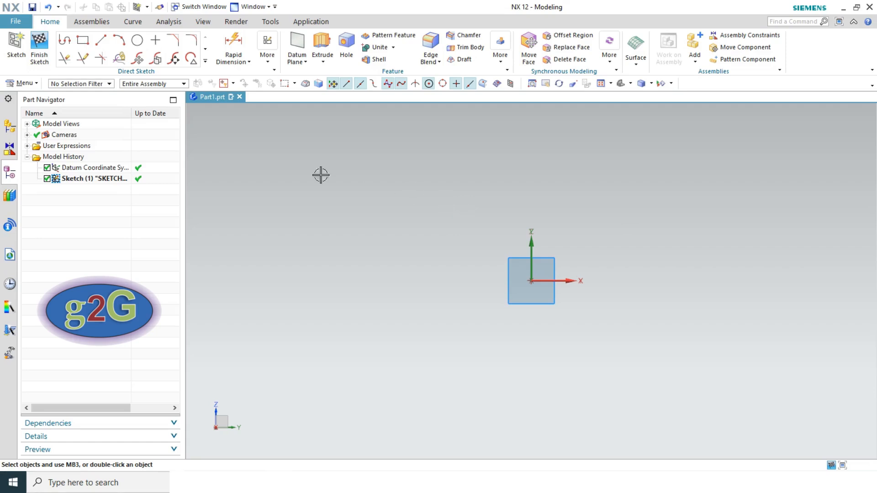
# With the Profile tool, sketch a horizontal line about 83 mm long and a vertical line about 51 mm down from its right end
pyautogui.click(206, 51)
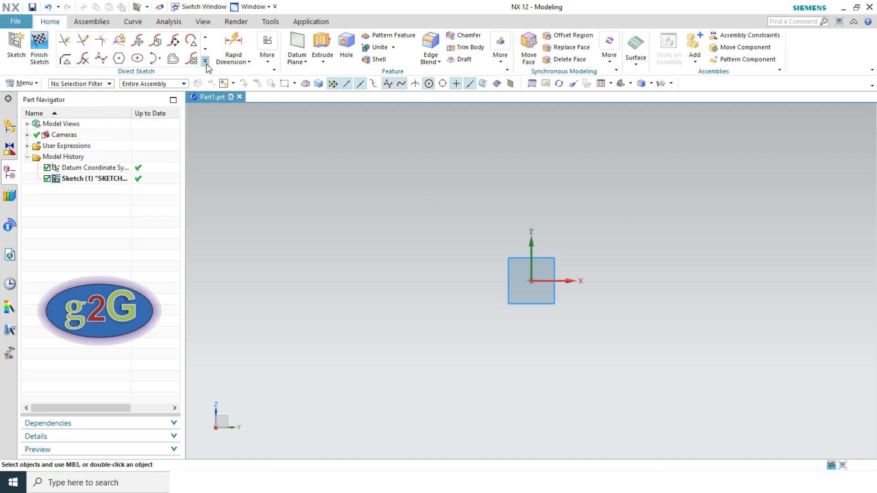
pyautogui.click(207, 62)
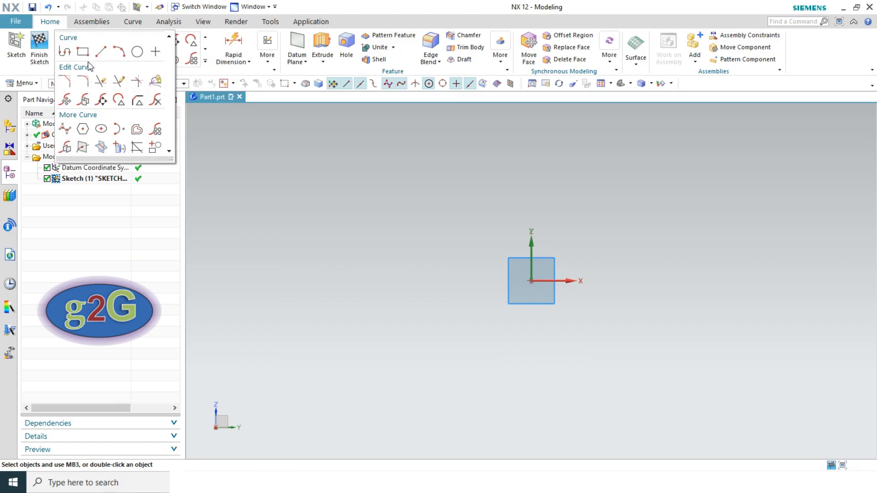
pyautogui.click(65, 52)
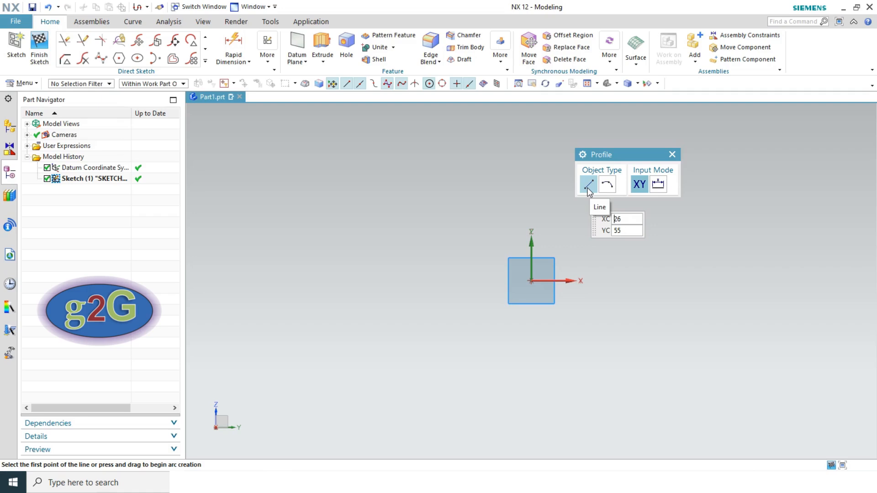
pyautogui.click(372, 191)
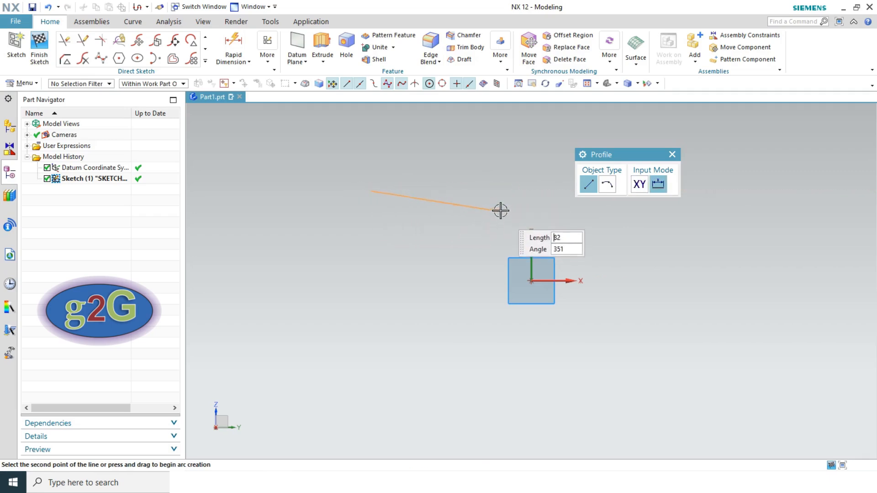
pyautogui.click(503, 192)
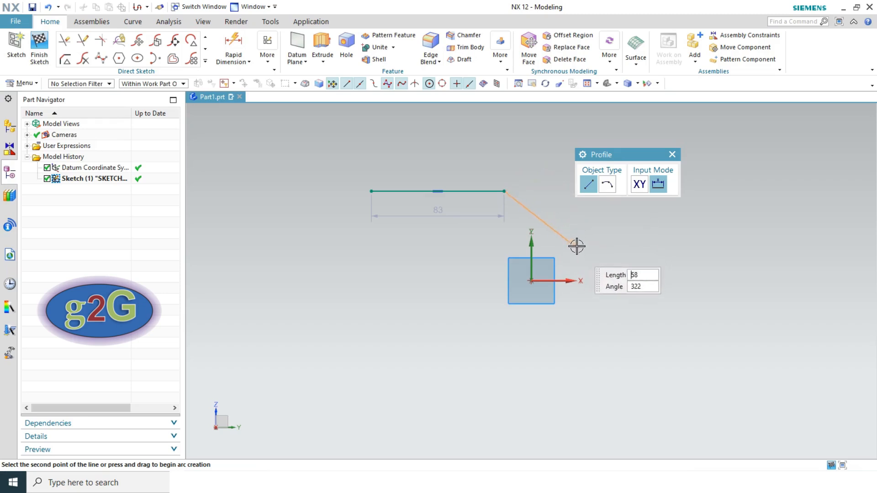
pyautogui.click(504, 273)
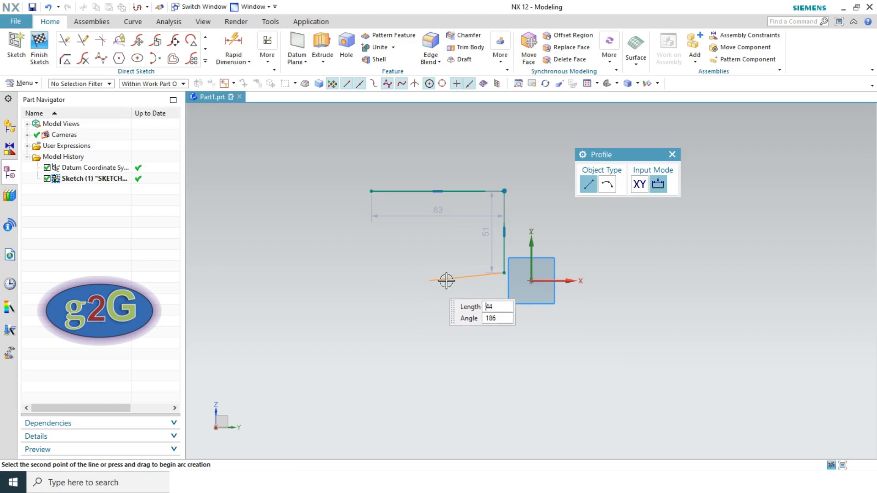
# Continue the profile with a 180° arc of about 38.8 mm radius and close it with a line to the first line's start point
pyautogui.click(607, 185)
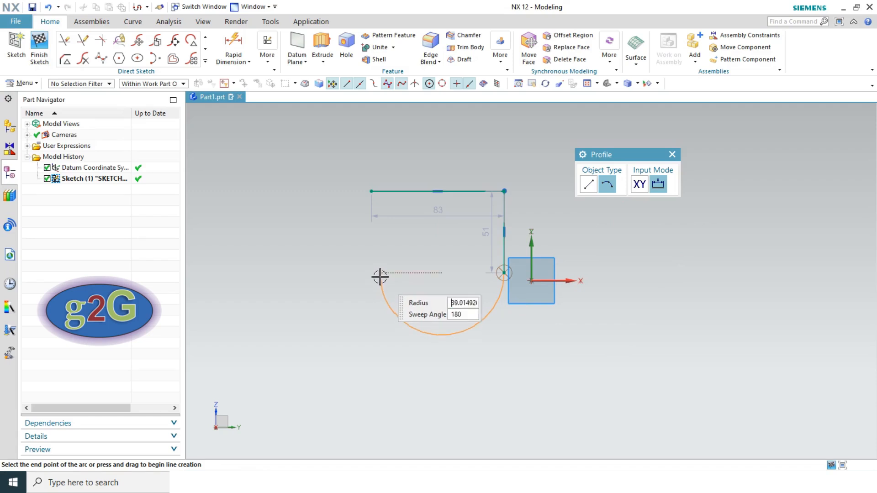
pyautogui.click(380, 273)
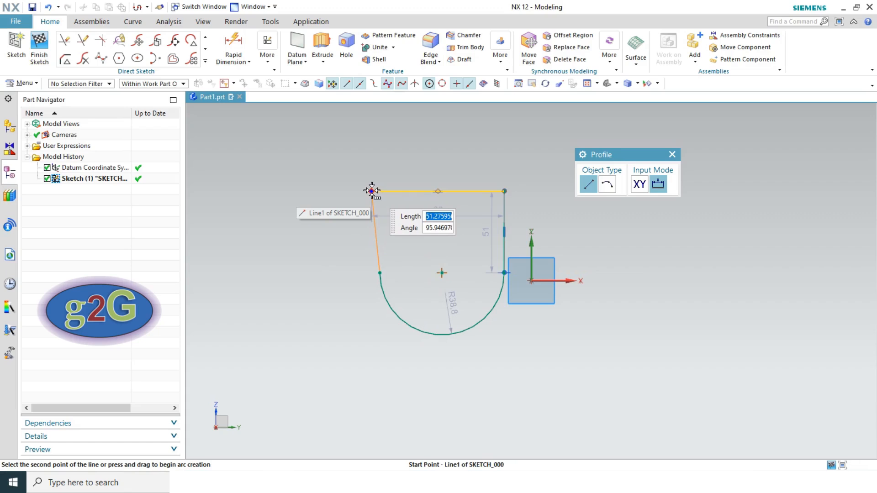
pyautogui.moveTo(372, 190)
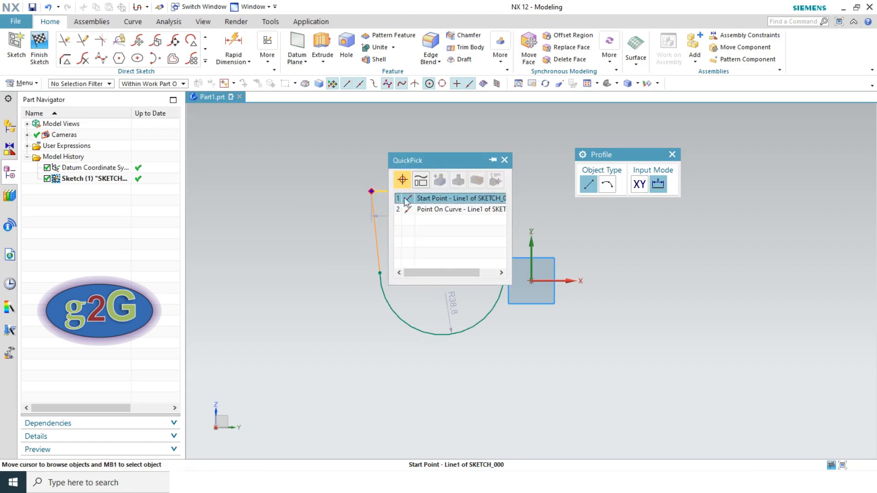
pyautogui.click(434, 197)
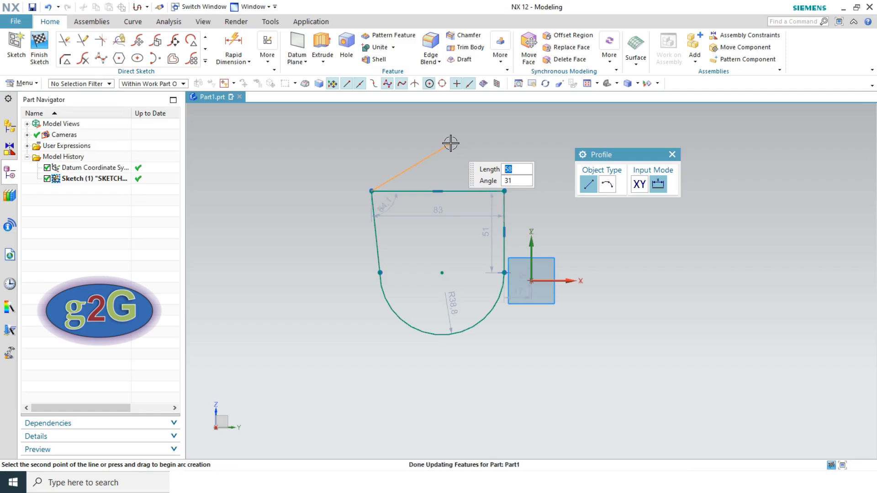
pyautogui.press('Escape')
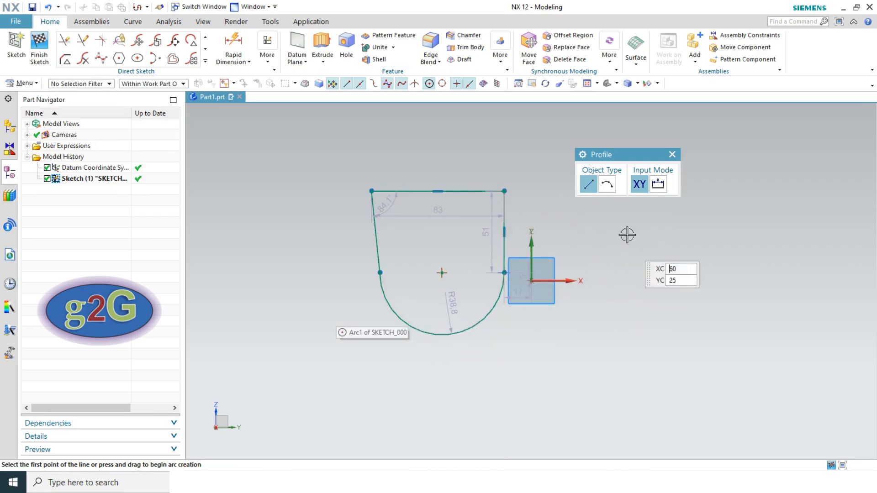
# Delete all the lines and the arc of the closed profile from the sketch
pyautogui.press('Escape')
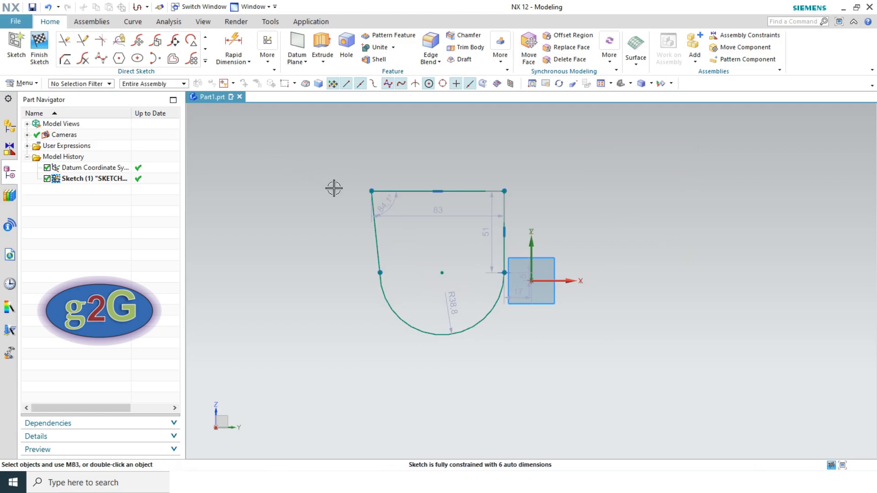
pyautogui.click(409, 192)
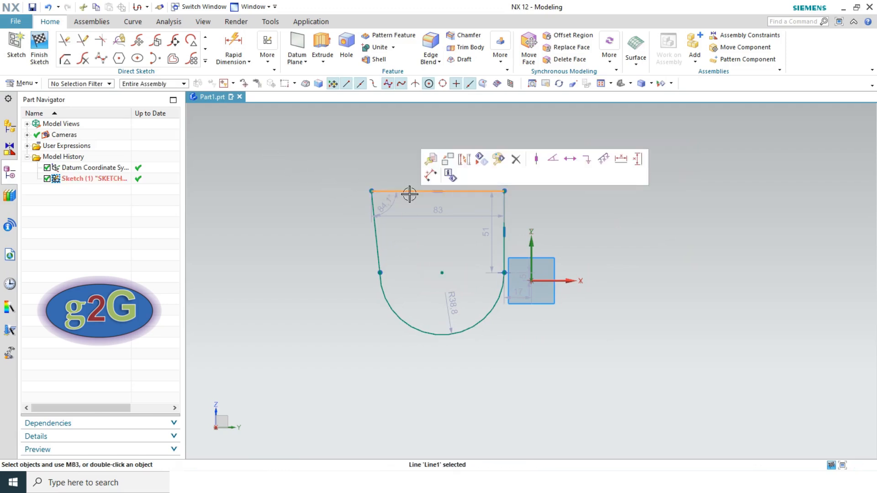
pyautogui.press('Delete')
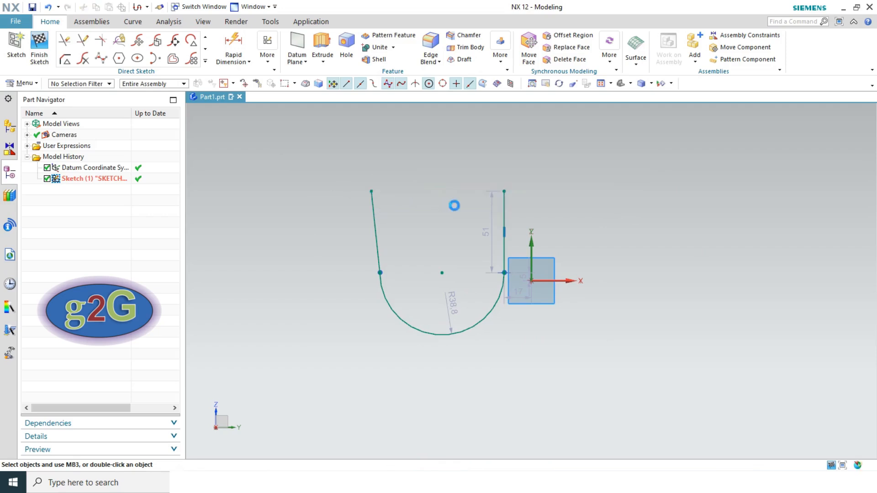
pyautogui.click(504, 197)
pyautogui.press('Delete')
pyautogui.click(498, 291)
pyautogui.press('Delete')
pyautogui.click(372, 230)
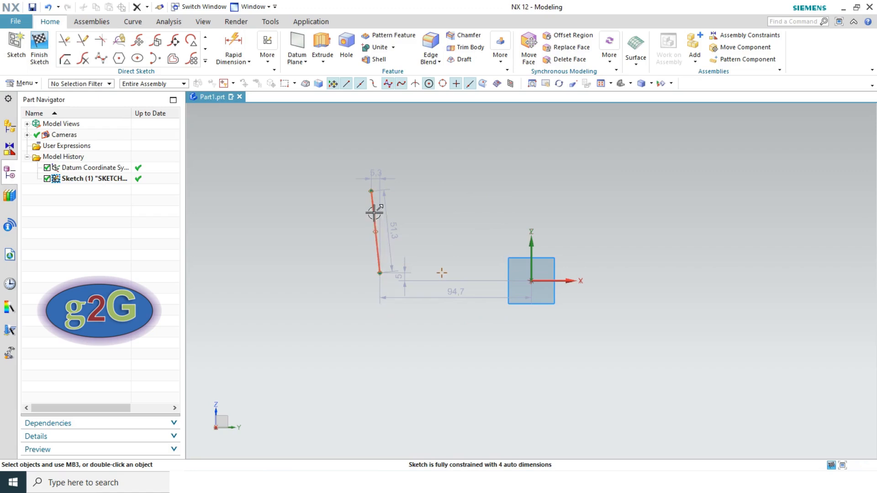
pyautogui.press('Delete')
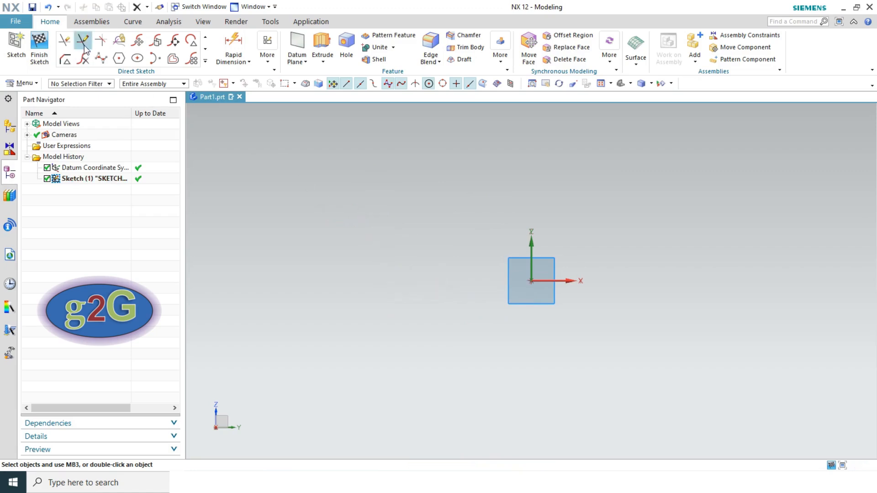
# Sketch a two-point rectangle about 92 mm wide and 72 mm high, up and to the left of the origin
pyautogui.click(206, 38)
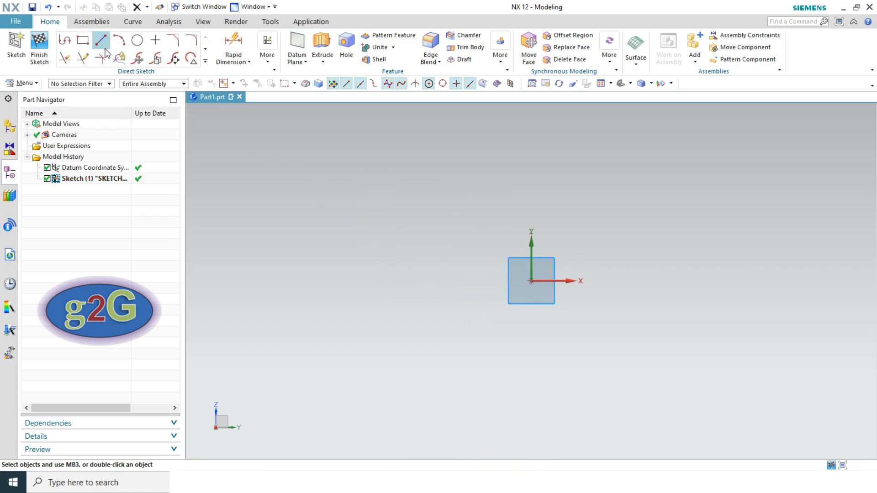
pyautogui.click(82, 42)
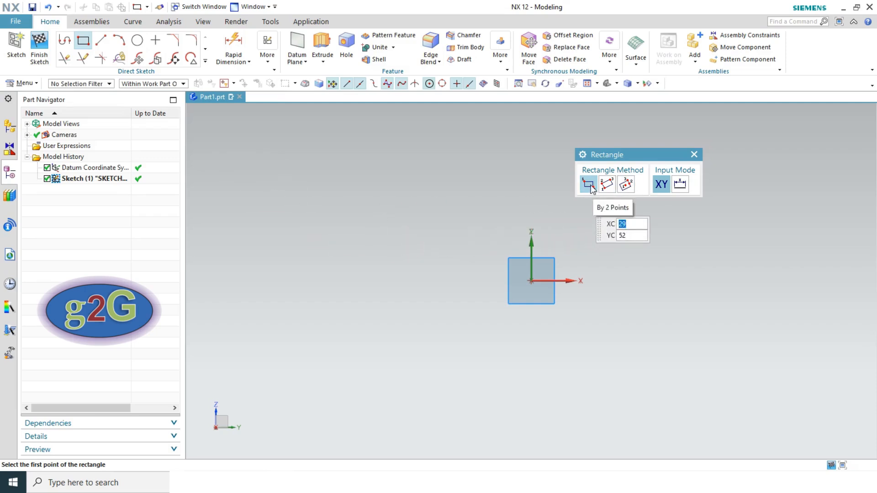
pyautogui.click(301, 148)
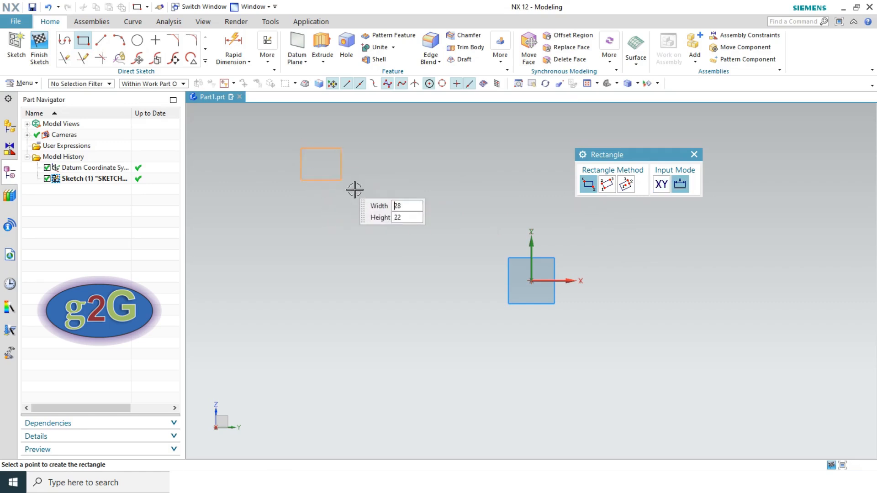
pyautogui.click(448, 263)
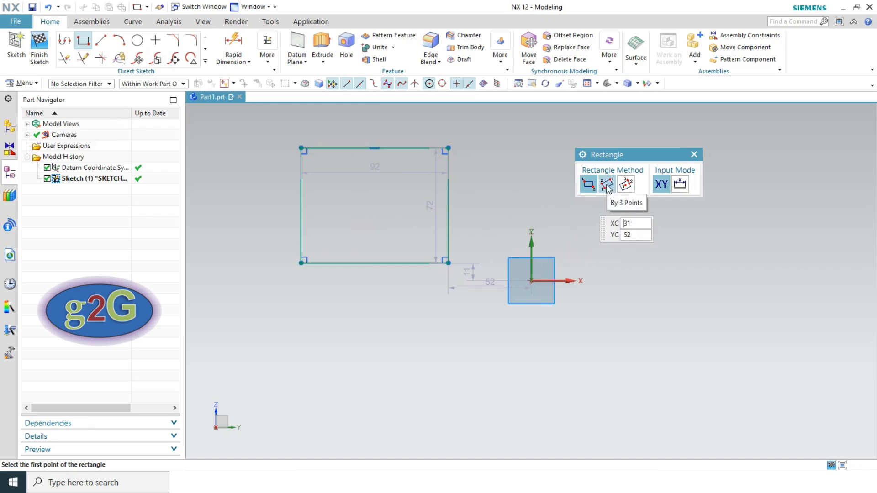
pyautogui.press('Escape')
# Delete the two-point rectangle together with its dimensions
pyautogui.moveTo(280, 137); pyautogui.dragTo(476, 300)
pyautogui.press('Delete')
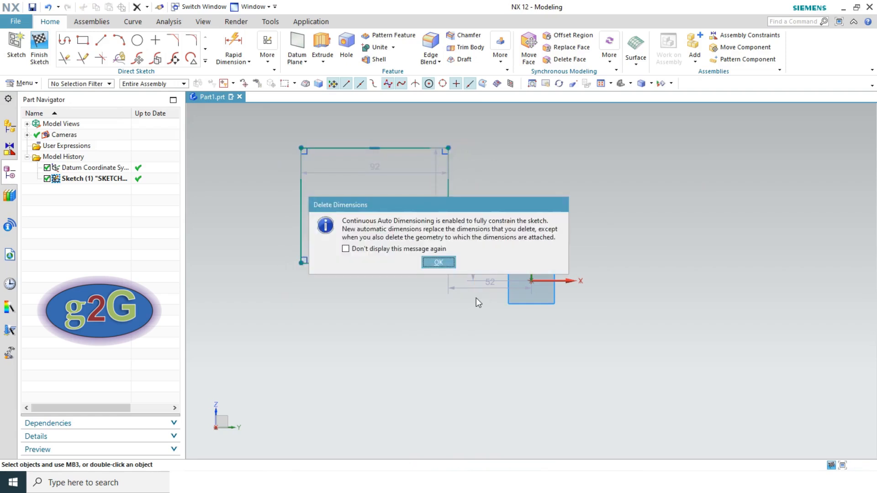
pyautogui.click(435, 264)
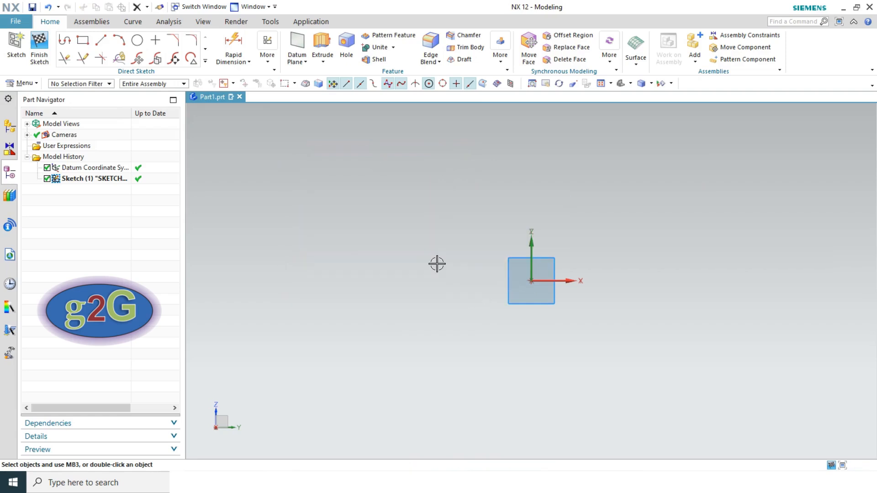
# Sketch a horizontal rectangle by three points, about 105 mm wide and 55.3 mm high, to the left of the origin
pyautogui.click(82, 40)
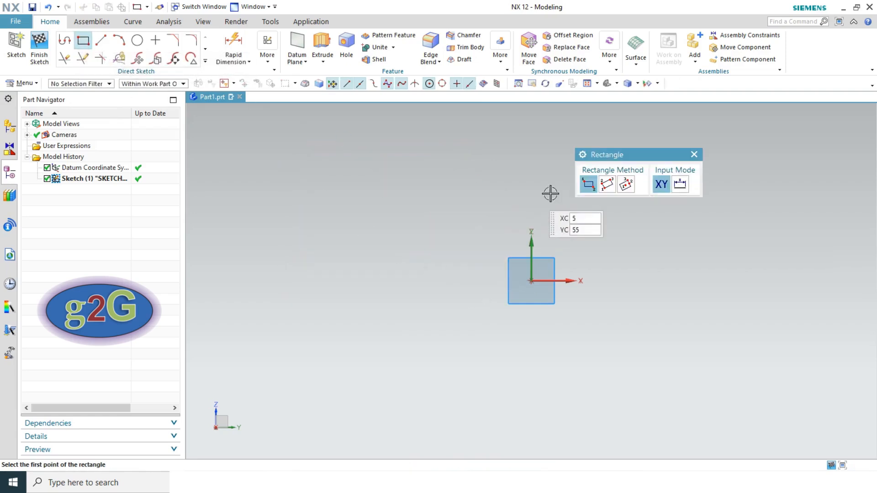
pyautogui.click(605, 185)
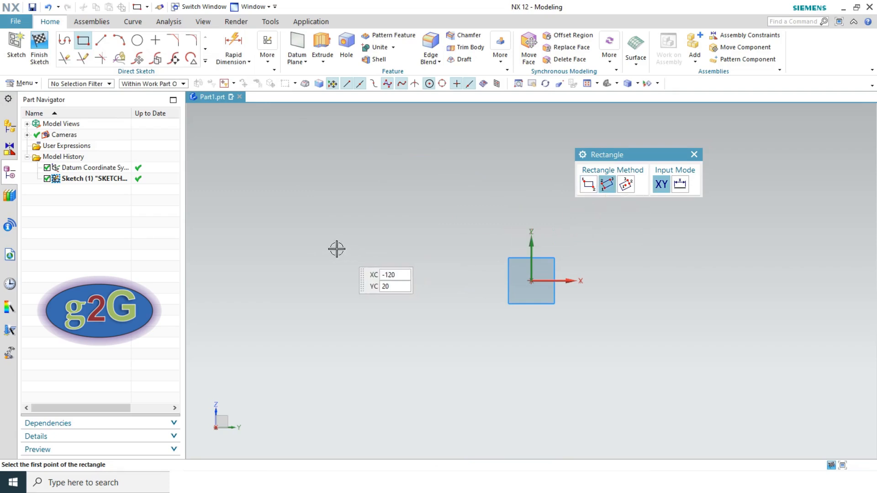
pyautogui.click(311, 240)
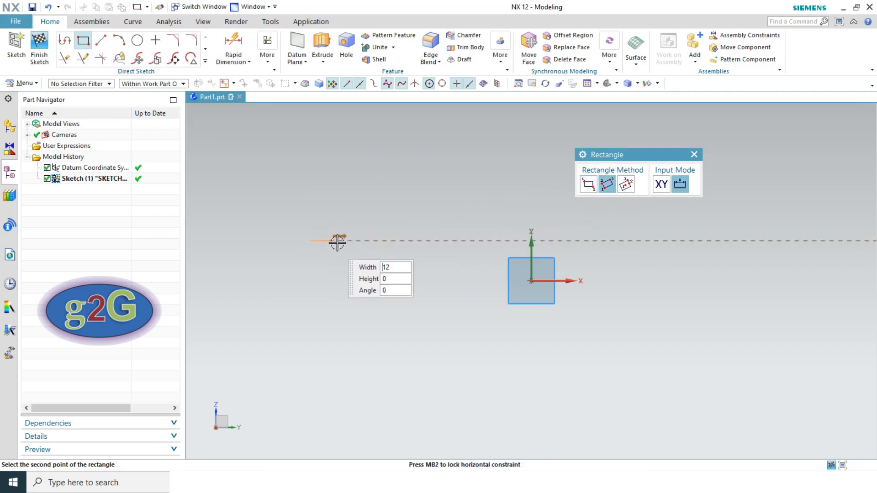
pyautogui.click(478, 236)
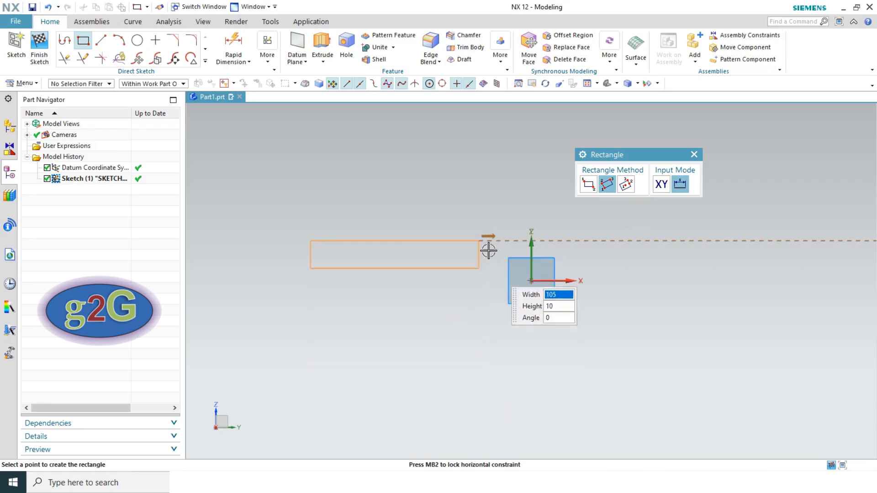
pyautogui.click(479, 329)
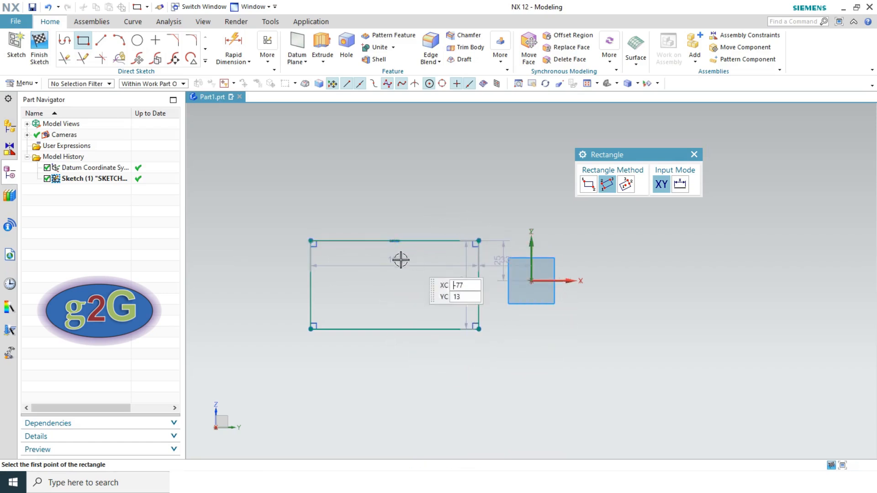
pyautogui.press('Escape')
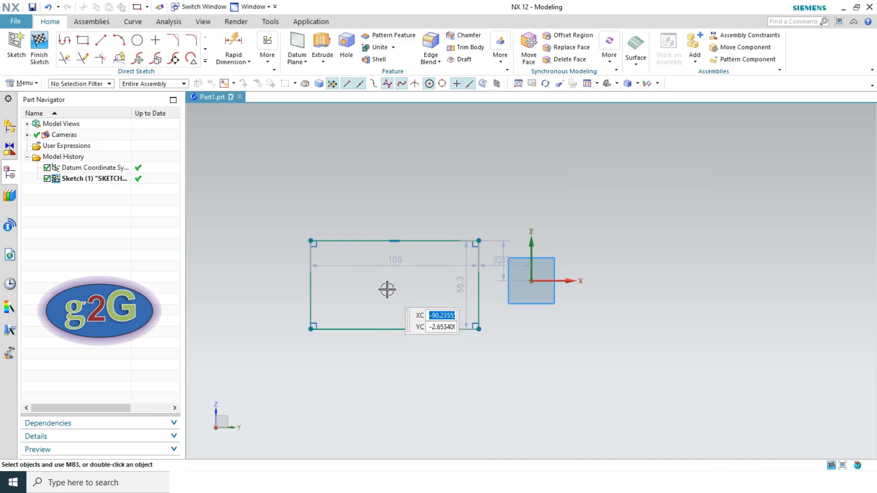
# Delete the three-point rectangle together with its dimensions
pyautogui.moveTo(304, 237)
pyautogui.mouseDown()
pyautogui.moveTo(466, 352)
pyautogui.moveTo(500, 357)
pyautogui.mouseUp()
pyautogui.press('Delete')
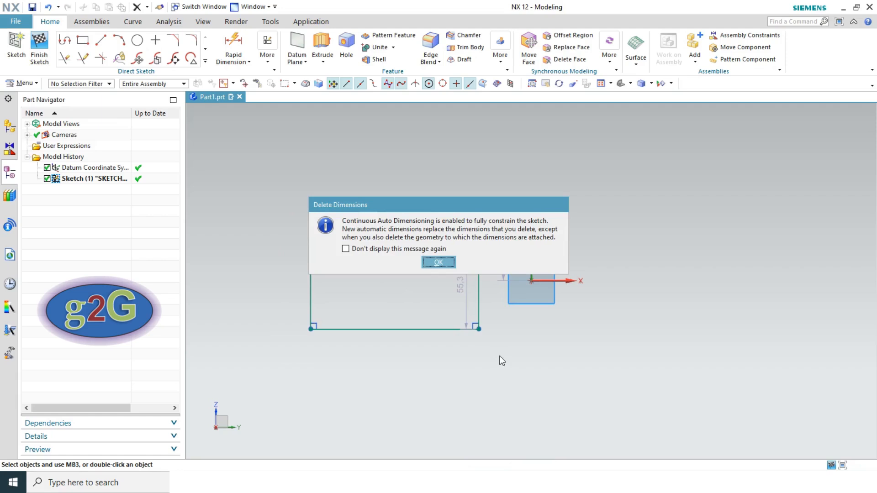
pyautogui.press('Return')
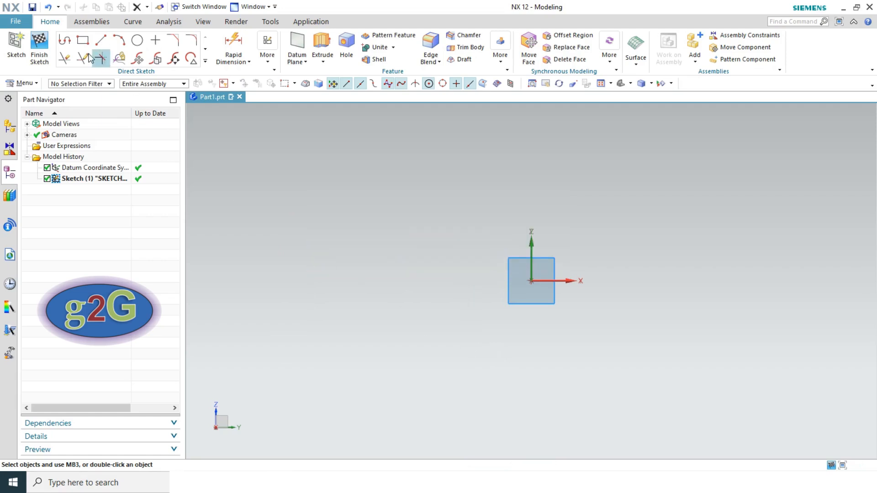
# Sketch a horizontal rectangle from its center, about 106 mm wide and 85.3 mm high, to the left of the origin
pyautogui.click(83, 41)
pyautogui.click(607, 184)
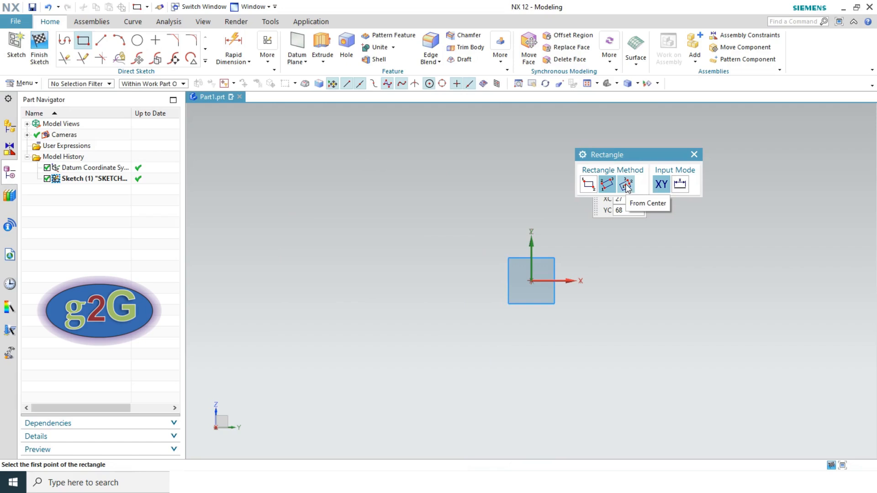
pyautogui.click(626, 185)
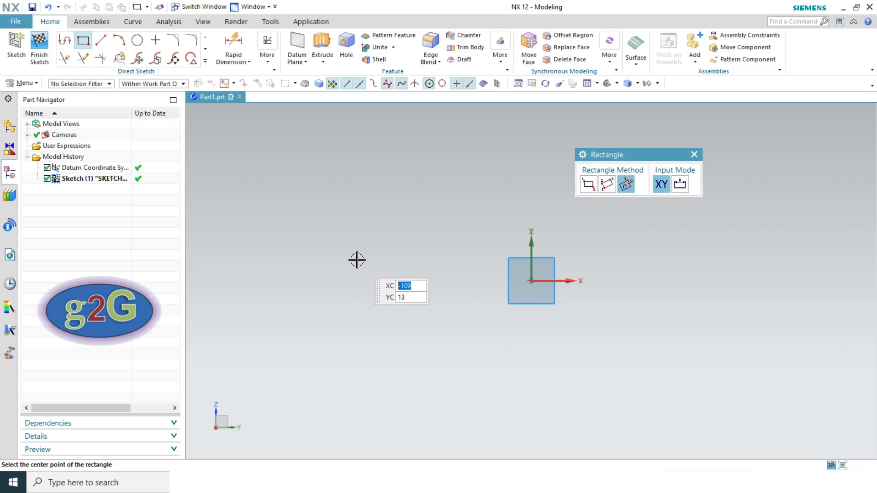
pyautogui.click(357, 260)
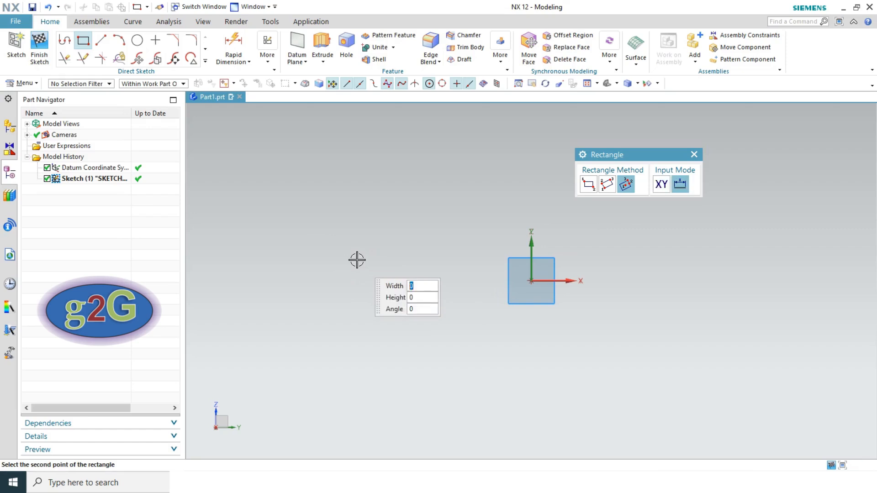
pyautogui.click(441, 261)
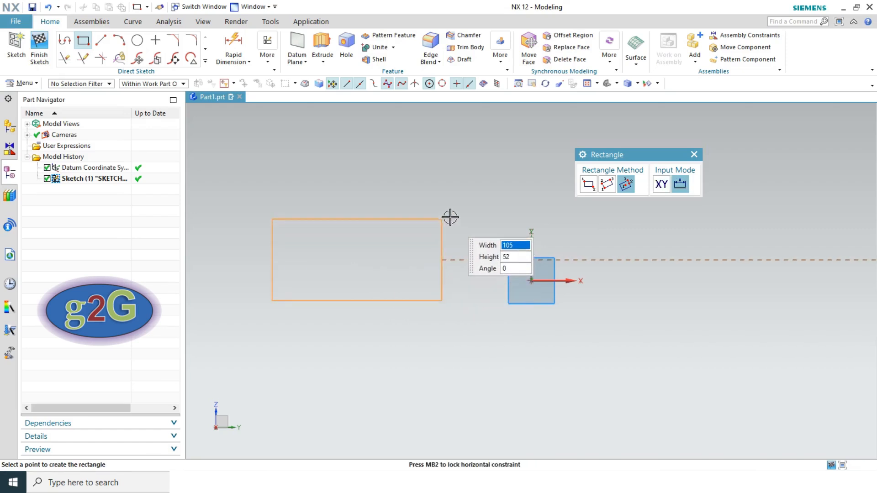
pyautogui.click(446, 192)
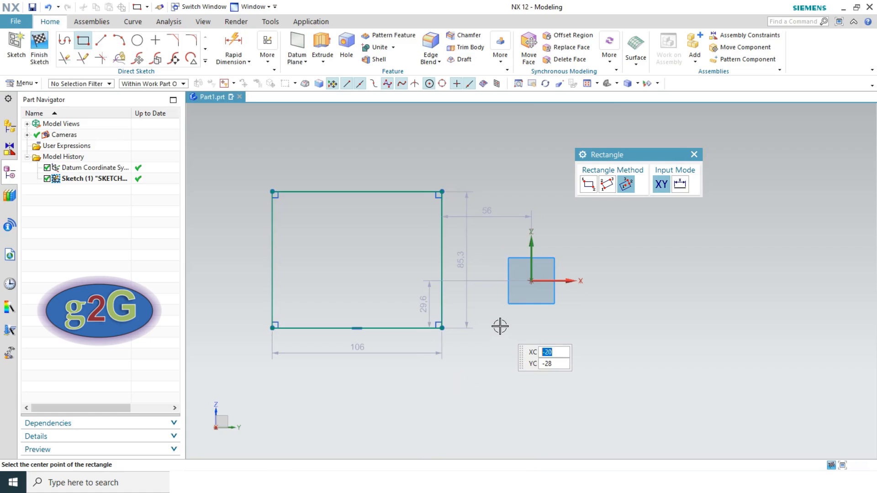
pyautogui.press('Escape')
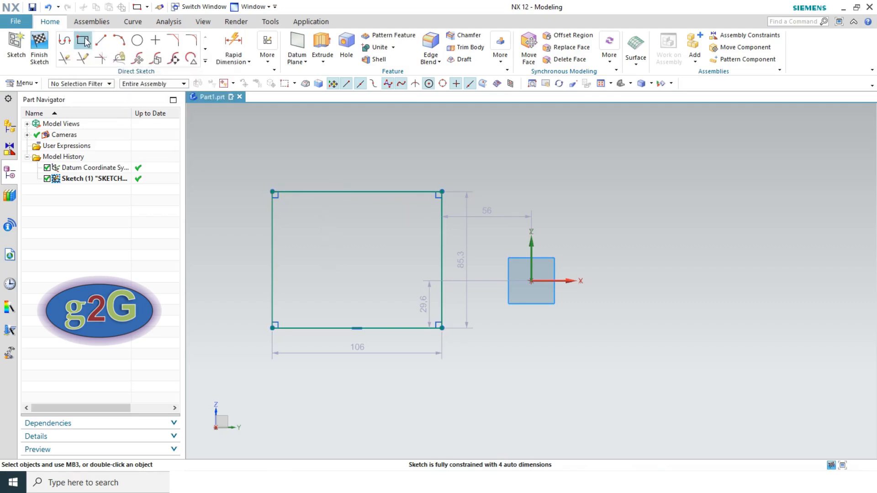
# Sketch a horizontal line about 88 mm long, about 70 mm above the X axis and left of the origin
pyautogui.click(206, 62)
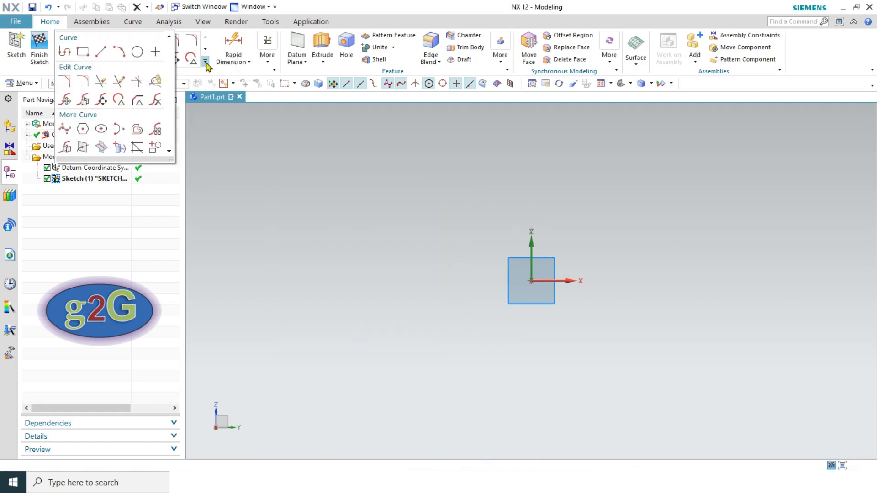
pyautogui.click(104, 53)
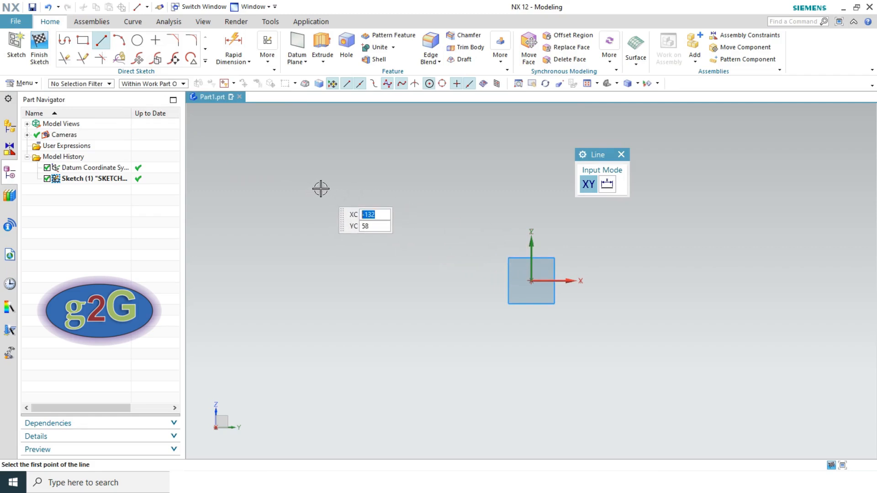
pyautogui.click(295, 169)
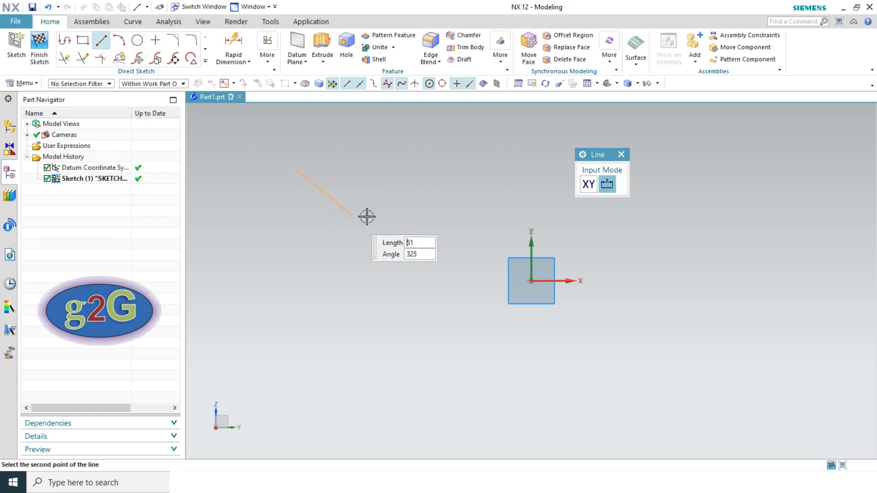
pyautogui.click(436, 169)
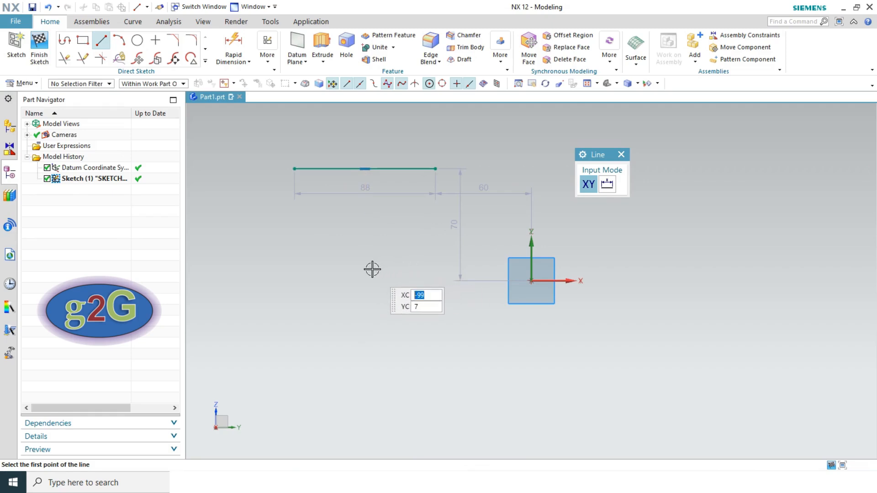
pyautogui.press('Escape')
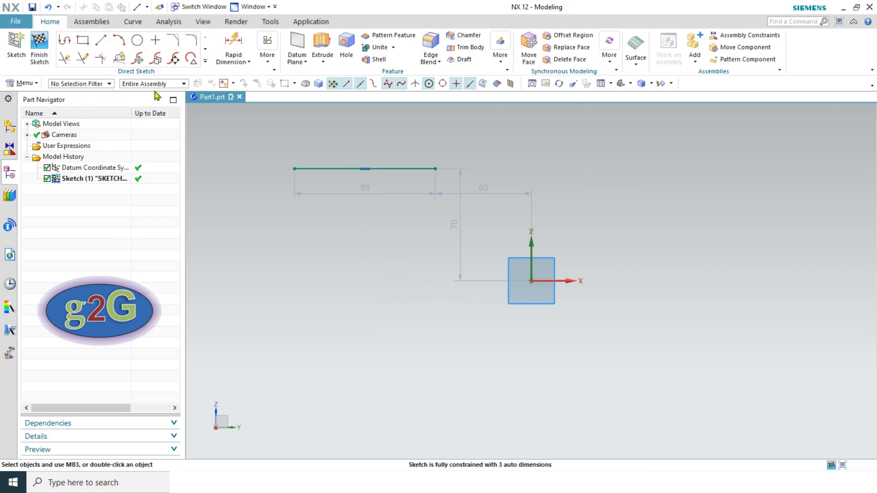
# Sketch a three-point arc of about 41.9 mm radius below the horizontal line, bulging down and to the right
pyautogui.click(124, 46)
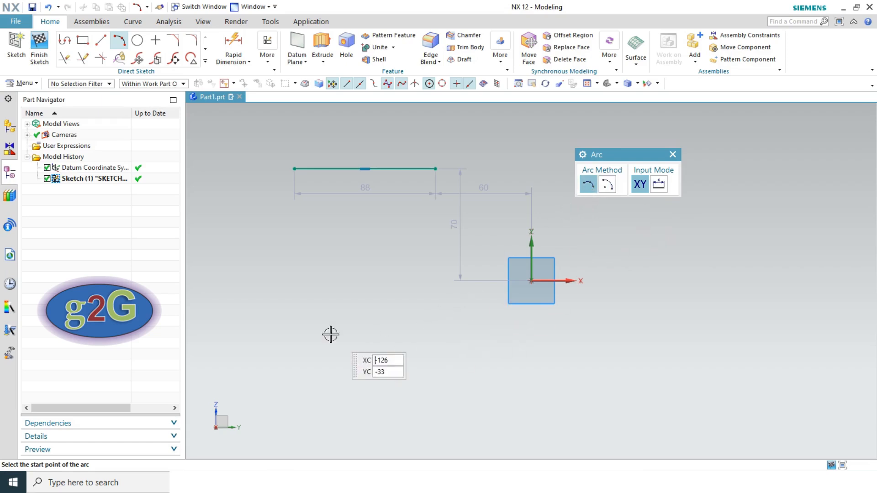
pyautogui.click(284, 337)
pyautogui.click(377, 253)
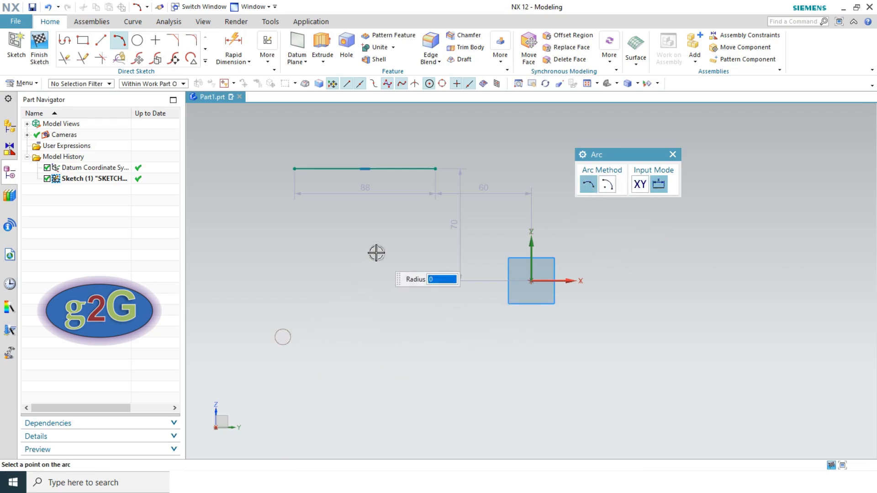
pyautogui.click(373, 311)
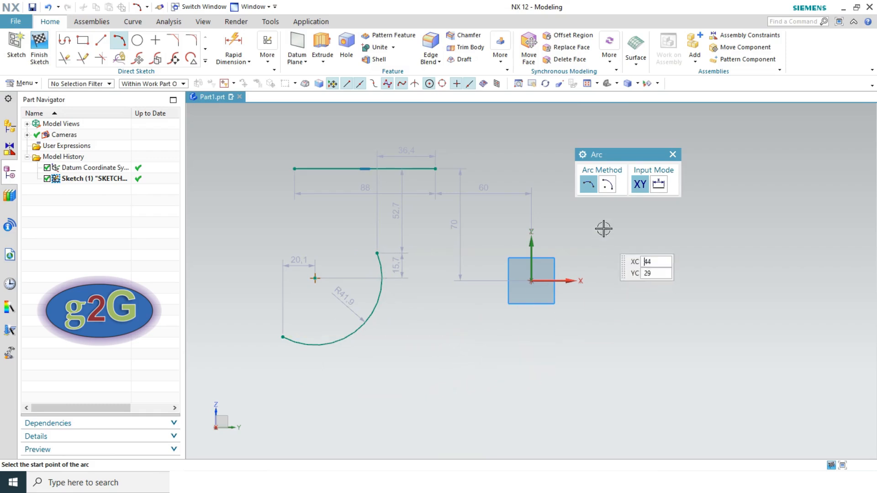
# Sketch an arc by center and endpoints, about 64.7 mm in radius, starting about 50.2 mm left of and 17 mm below the origin
pyautogui.click(608, 186)
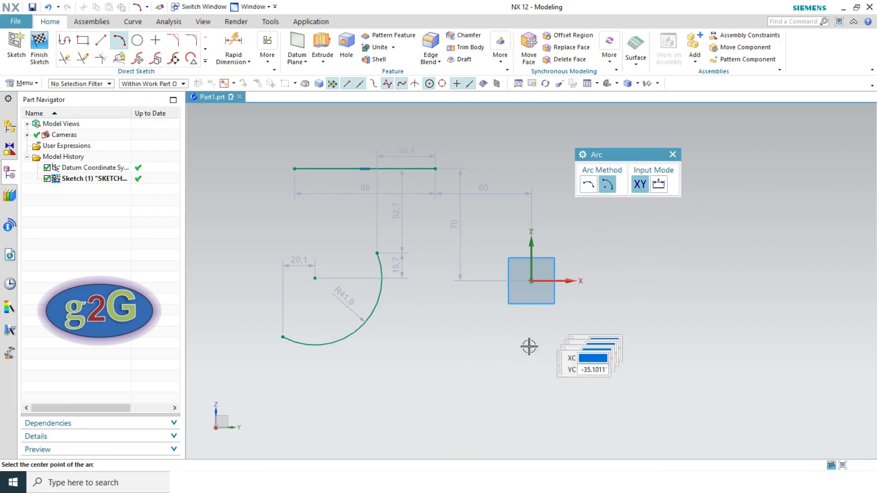
pyautogui.click(409, 403)
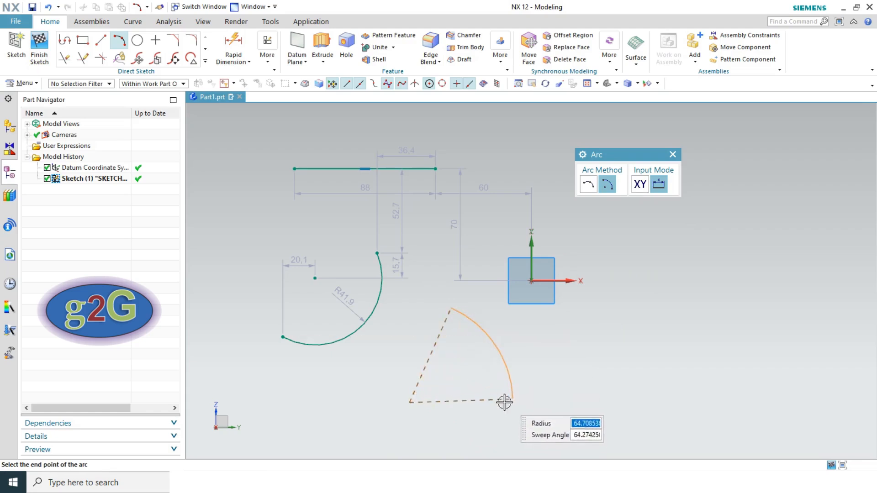
pyautogui.click(498, 417)
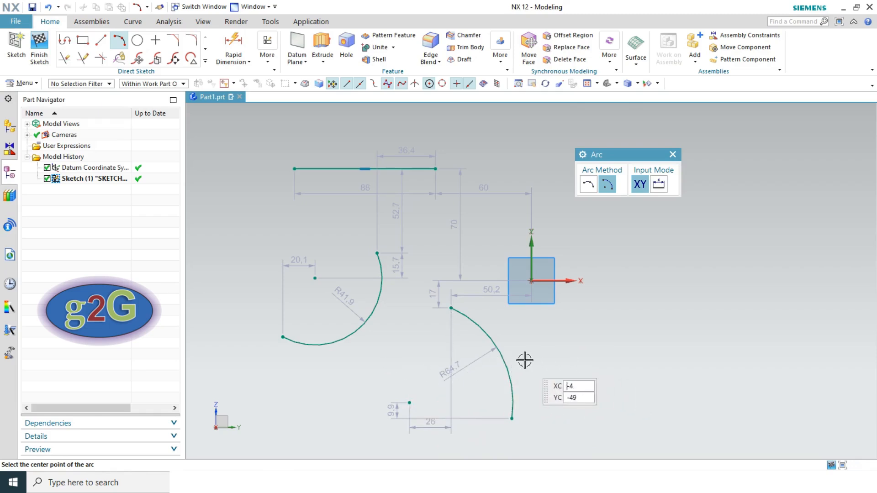
pyautogui.press('Escape')
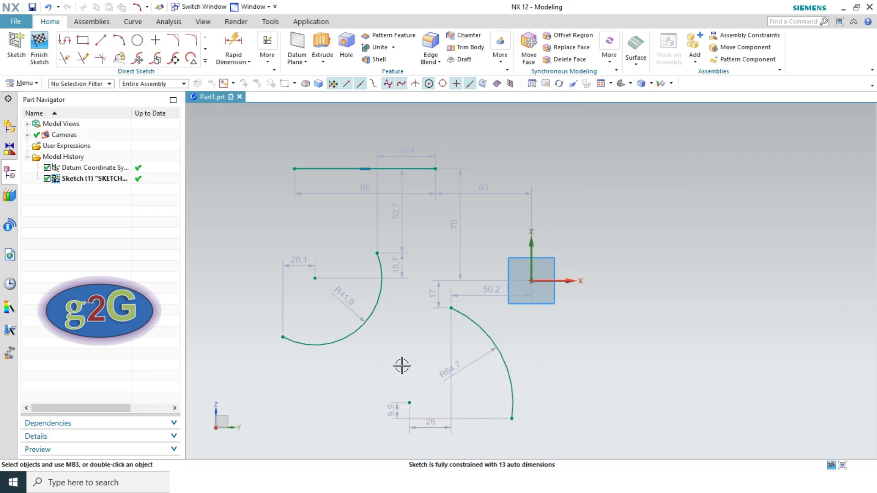
pyautogui.click(206, 64)
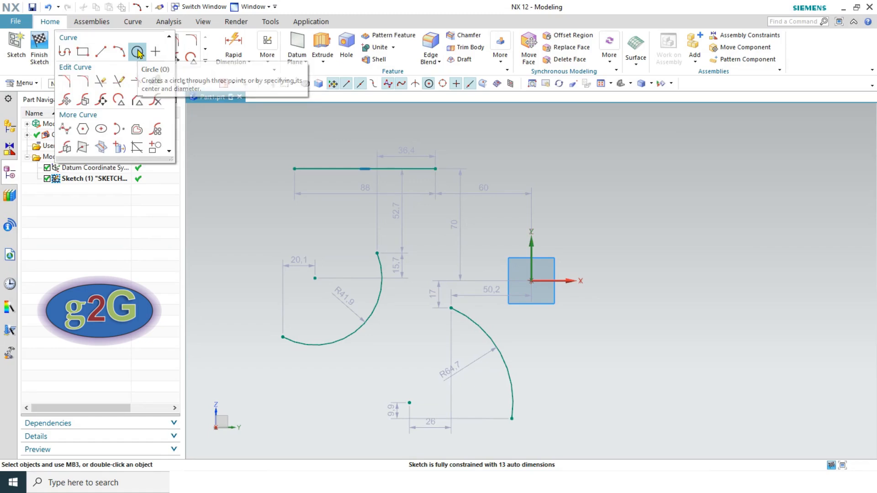
pyautogui.click(138, 53)
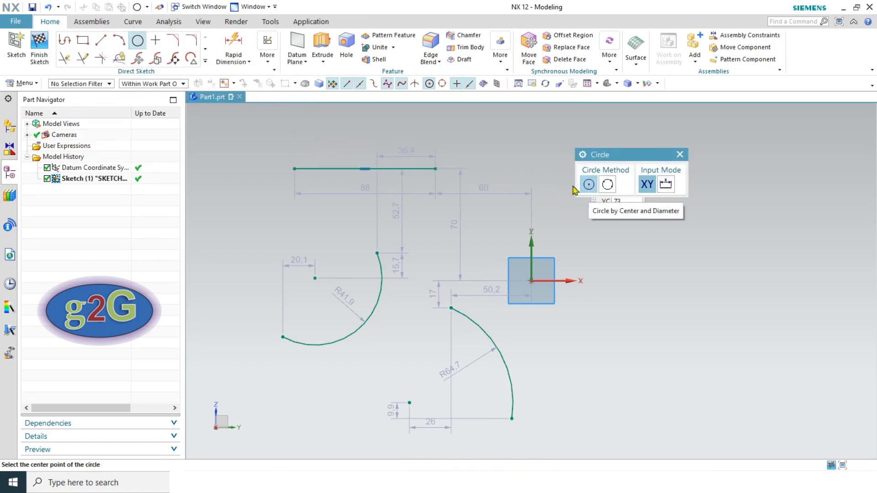
pyautogui.press('Escape')
# Delete the horizontal line, the three-point arc and the center-based arc from the sketch
pyautogui.click(307, 168)
pyautogui.press('Delete')
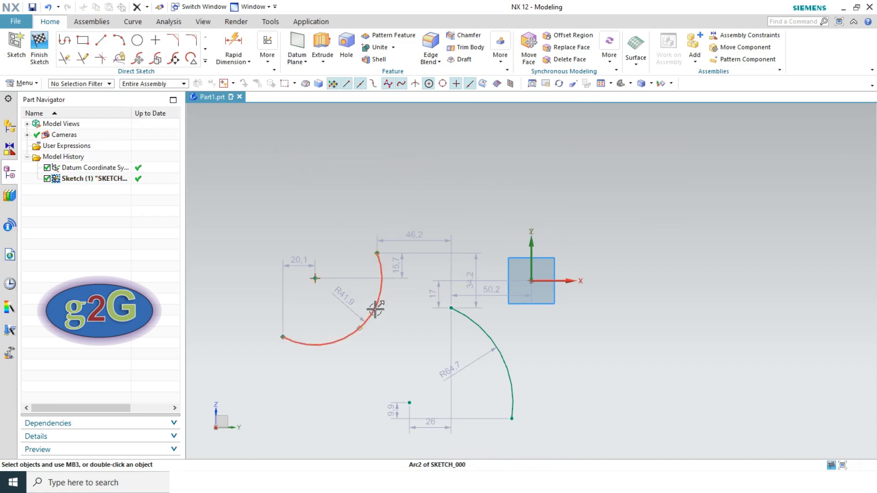
pyautogui.click(377, 308)
pyautogui.press('Delete')
pyautogui.click(460, 313)
pyautogui.press('Delete')
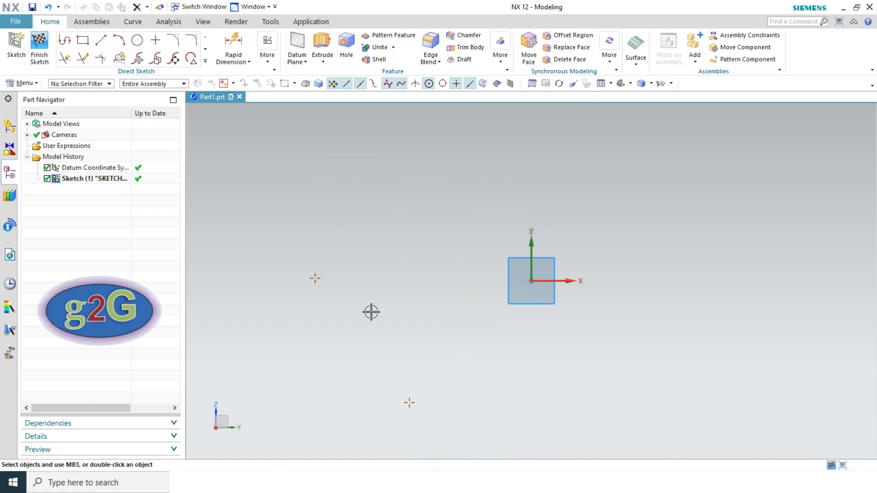
# Sketch a circle by center and diameter, about 74.2 mm across, up and to the left of the origin, and delete it
pyautogui.click(142, 42)
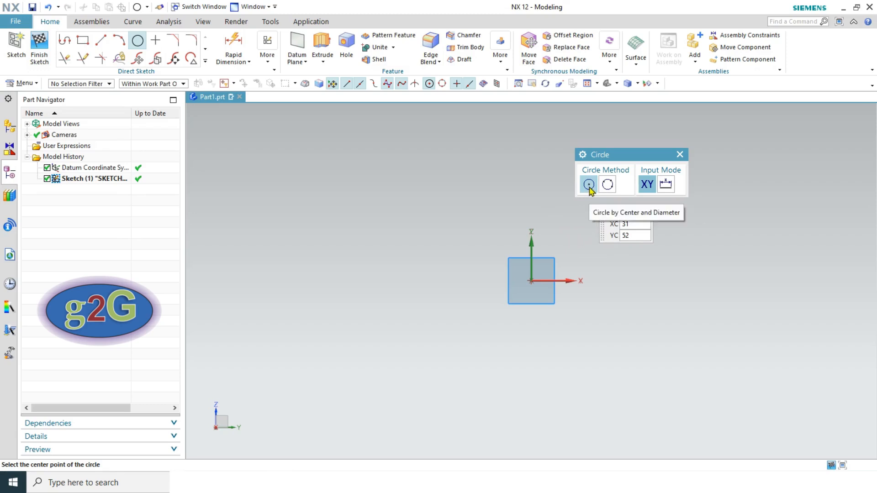
pyautogui.click(362, 241)
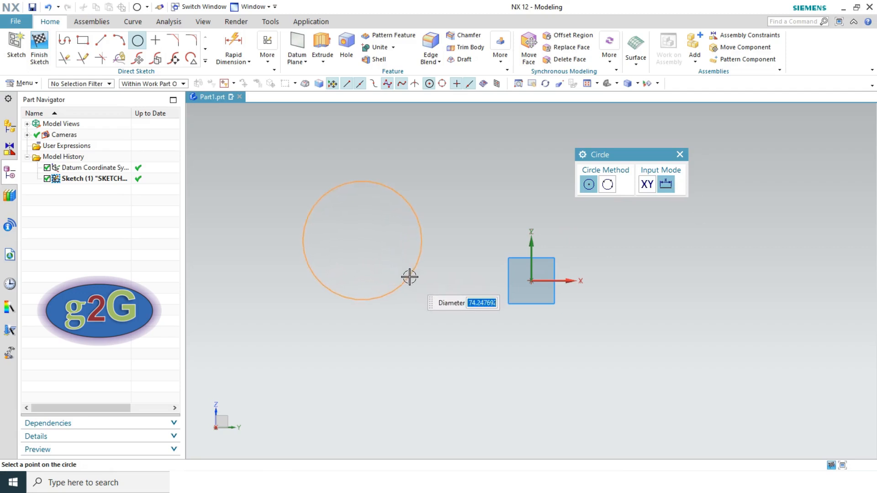
pyautogui.click(410, 277)
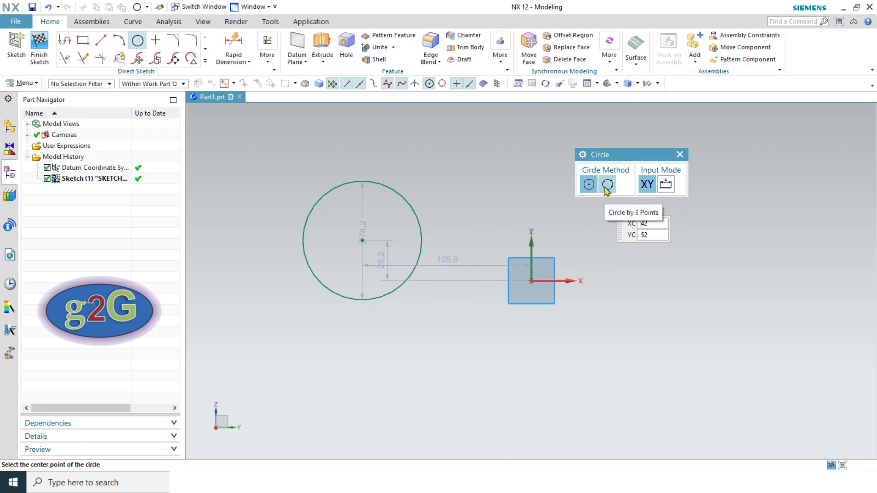
pyautogui.press('Escape')
pyautogui.click(397, 189)
pyautogui.press('Delete')
# Sketch a circle through three points, about 122.2 mm in diameter, to the left of the origin, and undo it
pyautogui.click(137, 40)
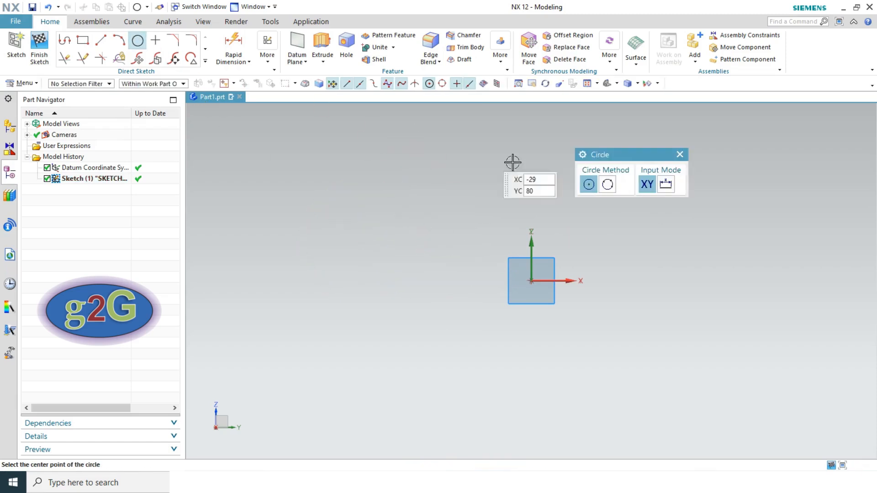
pyautogui.click(607, 185)
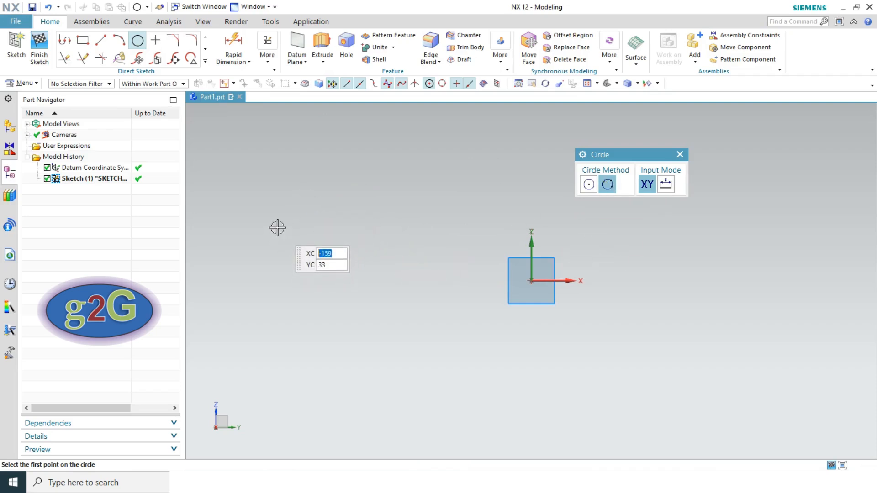
pyautogui.click(286, 215)
pyautogui.click(470, 204)
pyautogui.click(392, 340)
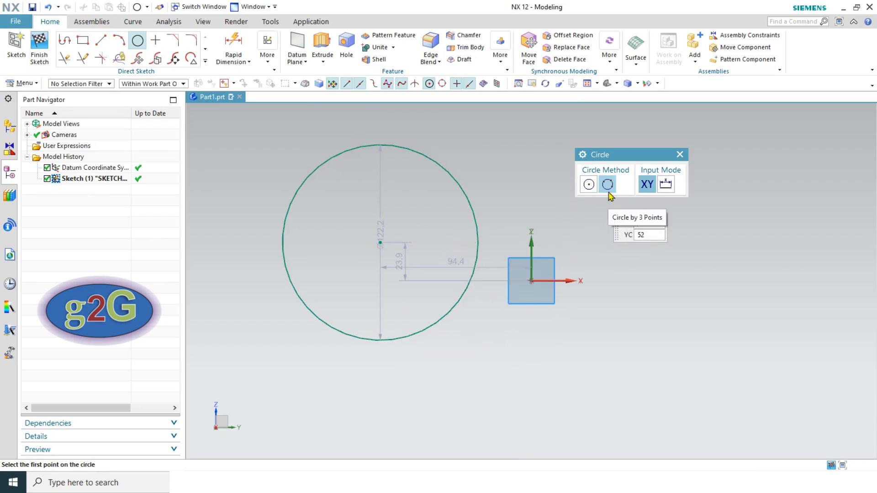
pyautogui.press('Escape')
pyautogui.hotkey('ctrl', 'z')
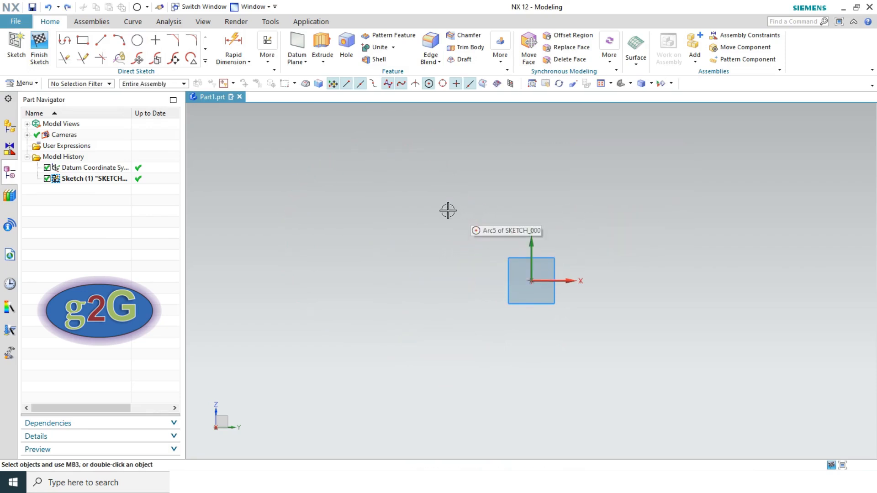
# Place four sketch points left of the origin, the first about 109.4 mm left and 65.2 mm up, the second about 63.5 mm left
pyautogui.click(206, 63)
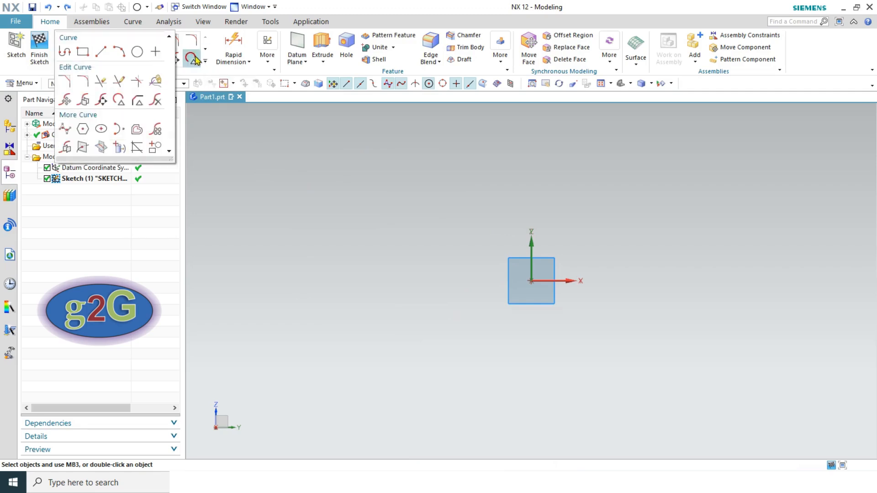
pyautogui.click(156, 53)
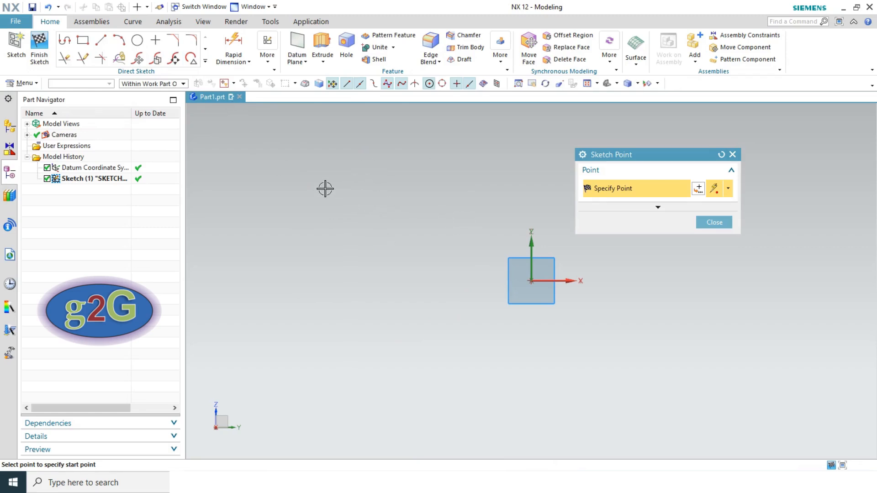
pyautogui.click(356, 176)
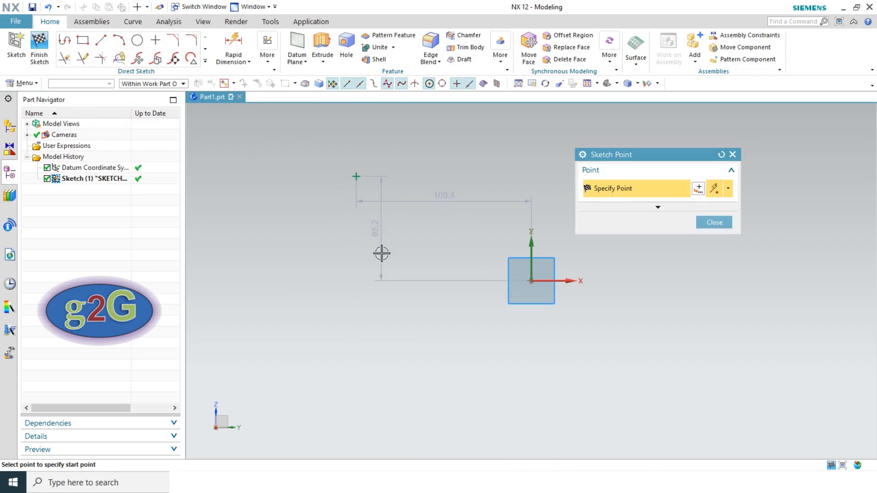
pyautogui.click(429, 281)
pyautogui.click(302, 272)
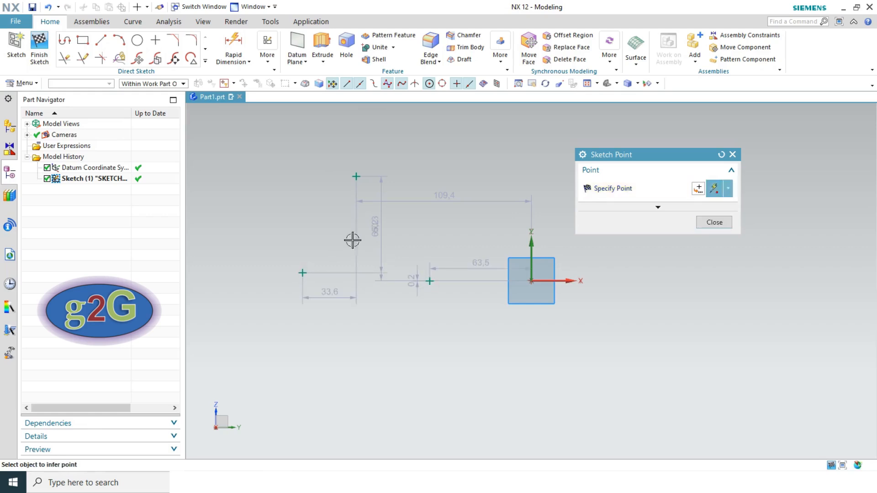
pyautogui.click(439, 165)
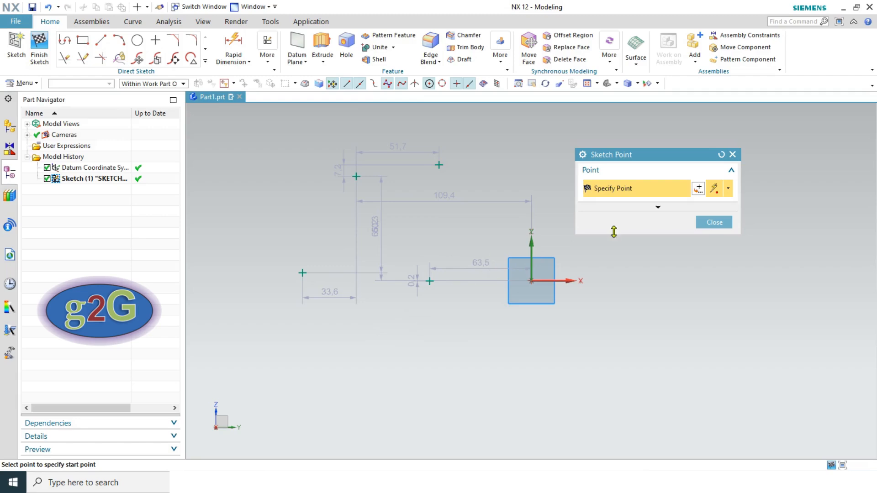
pyautogui.click(714, 222)
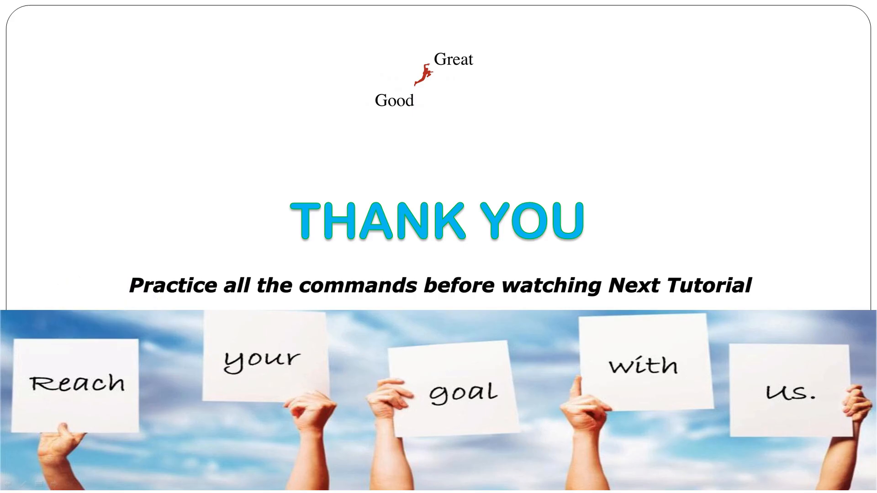